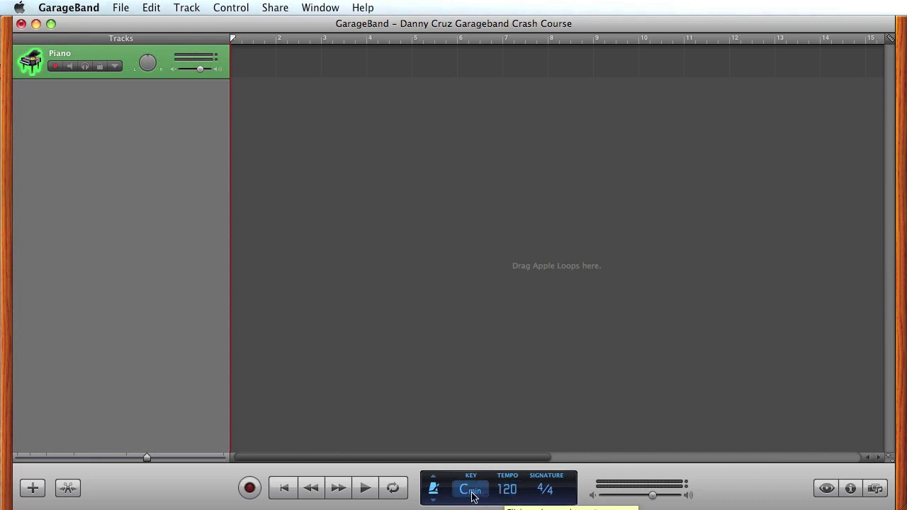
# Keep the display in Project mode and set the project key to F minor and the tempo to 94.
pyautogui.click(432, 489)
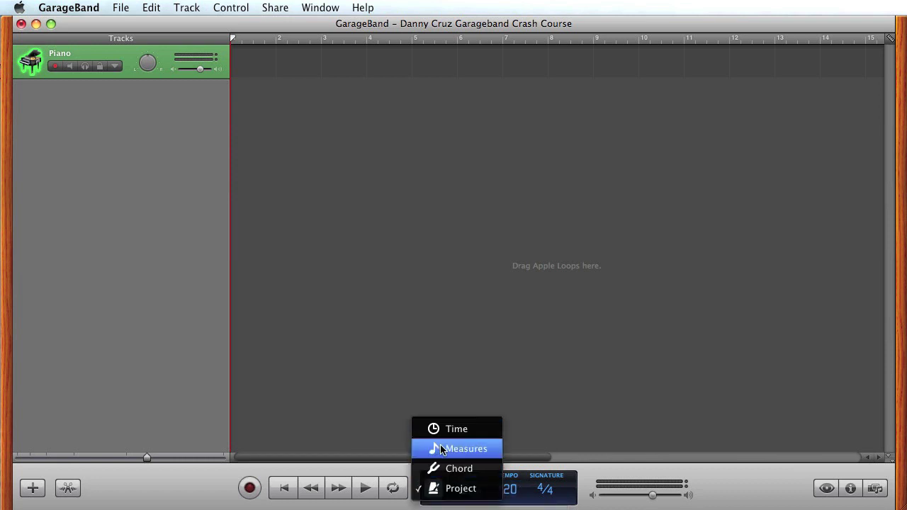
pyautogui.click(450, 488)
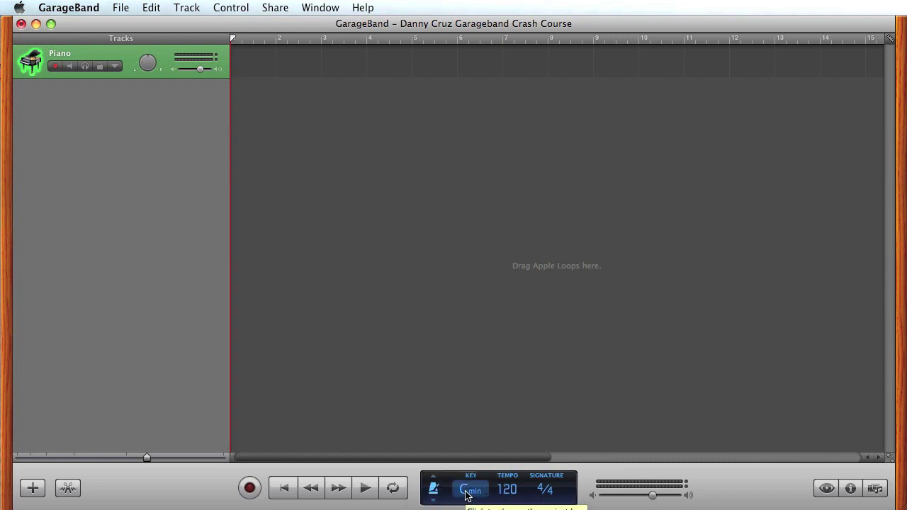
pyautogui.click(466, 493)
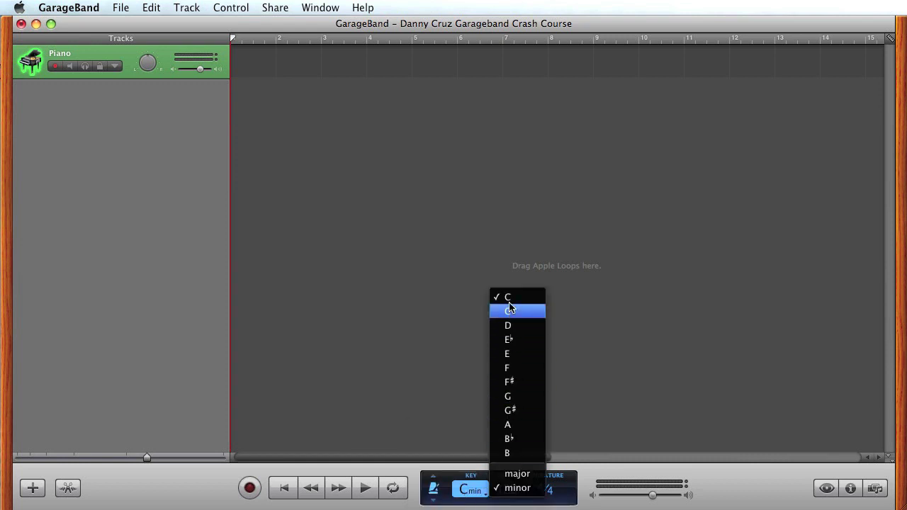
pyautogui.click(507, 368)
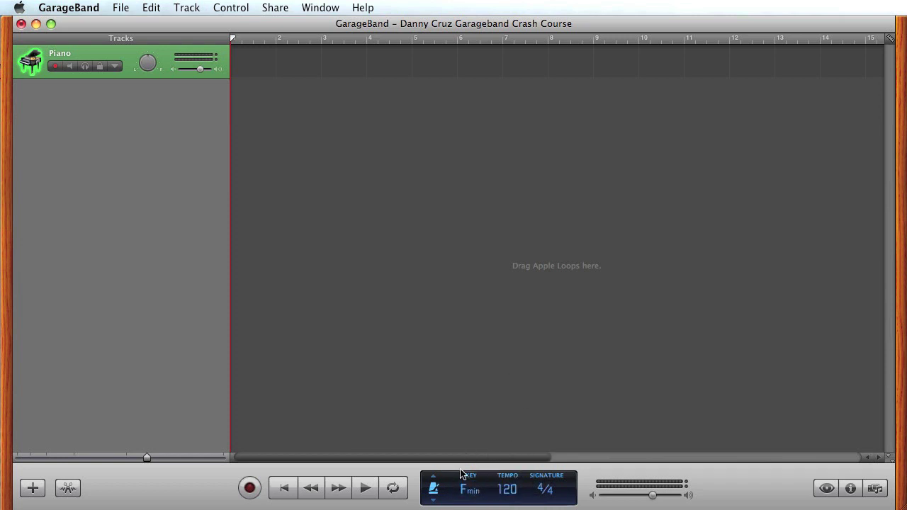
pyautogui.click(522, 493)
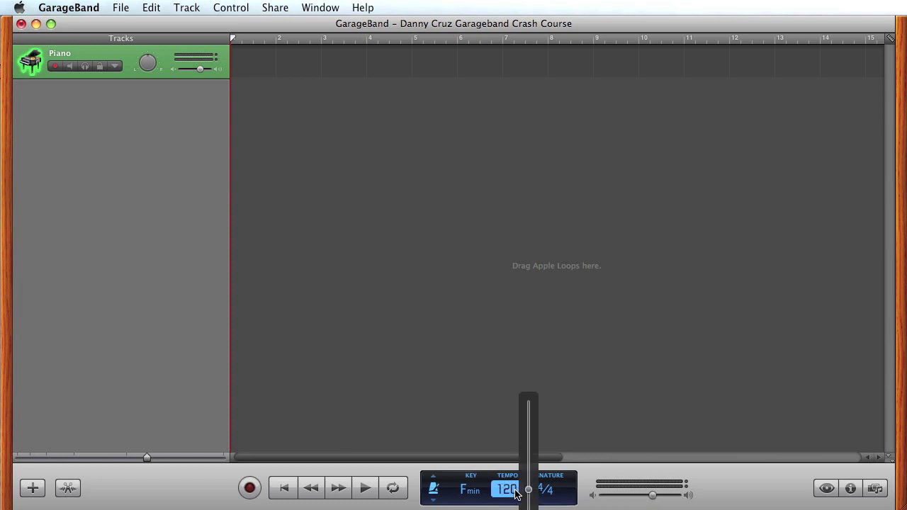
pyautogui.moveTo(527, 493); pyautogui.dragTo(487, 480)
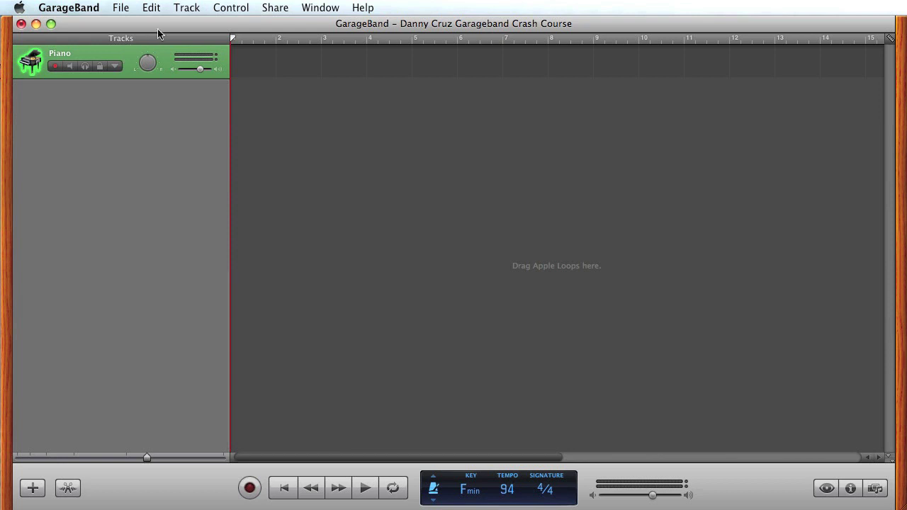
# Delete the Piano track and open the loop browser.
pyautogui.click(186, 7)
pyautogui.click(206, 126)
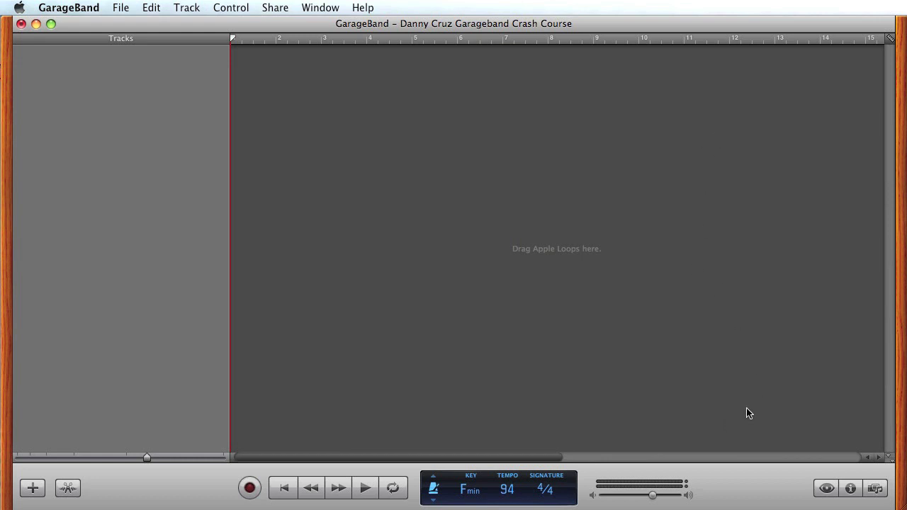
pyautogui.click(826, 489)
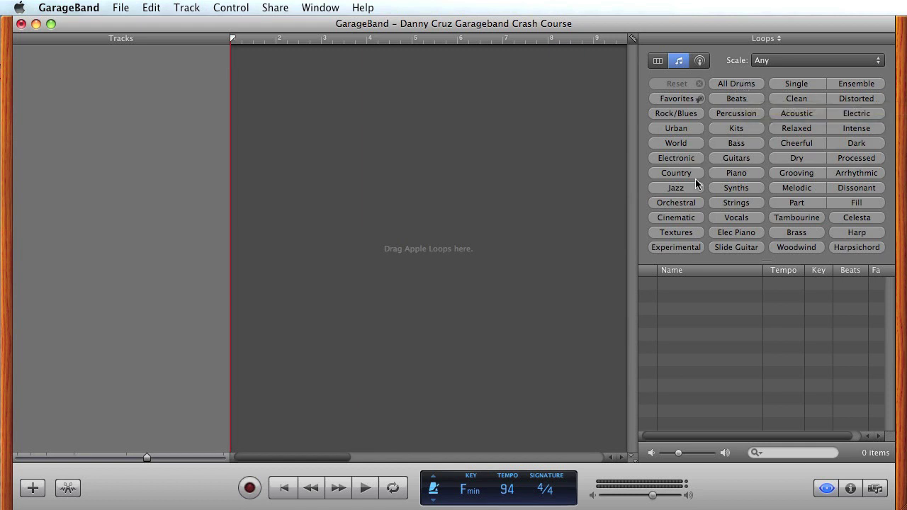
# Filter the loops to All Drums and narrow the Name column so the favorites column fits in the results list.
pyautogui.click(730, 85)
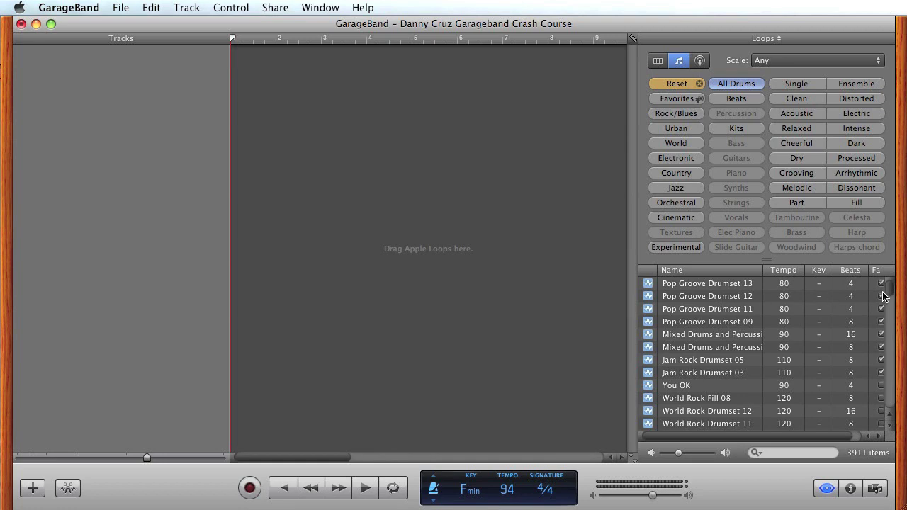
pyautogui.moveTo(886, 293)
pyautogui.mouseDown()
pyautogui.moveTo(890, 309)
pyautogui.moveTo(890, 280)
pyautogui.mouseUp()
pyautogui.hscroll(1, 819, 411)
pyautogui.hscroll(2, 883, 295)
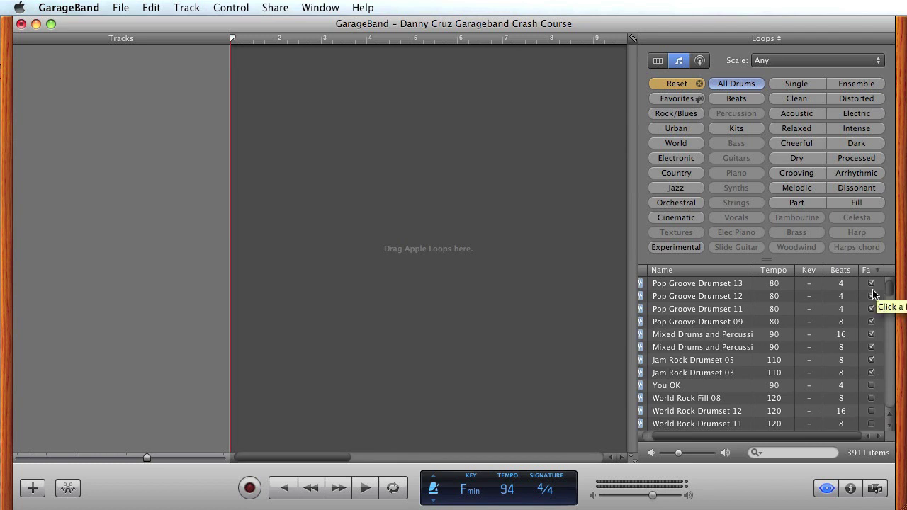
pyautogui.moveTo(752, 272); pyautogui.dragTo(747, 272)
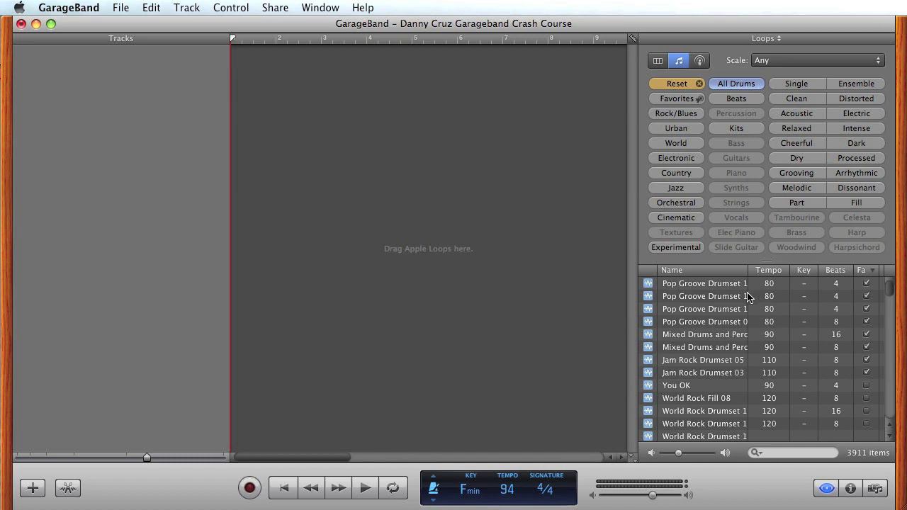
# Preview two of the Pop Groove Drumset loops and the 16-beat Mixed Drums and Percussion loop, raising the master volume slightly.
pyautogui.click(710, 287)
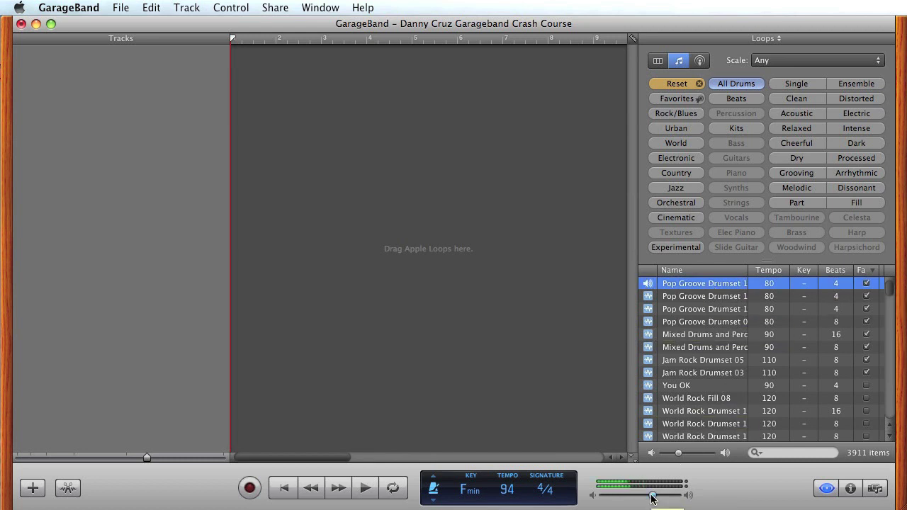
pyautogui.moveTo(657, 497); pyautogui.dragTo(654, 498)
pyautogui.click(717, 297)
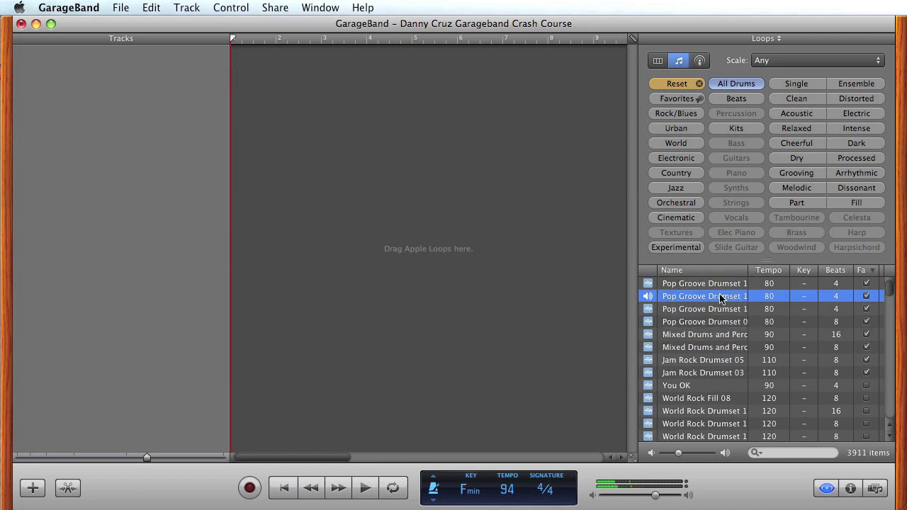
pyautogui.click(718, 298)
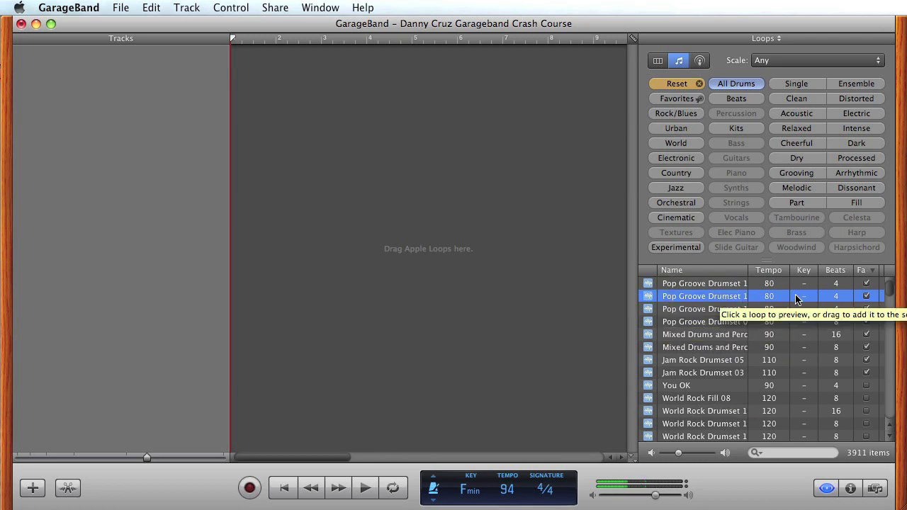
pyautogui.click(701, 336)
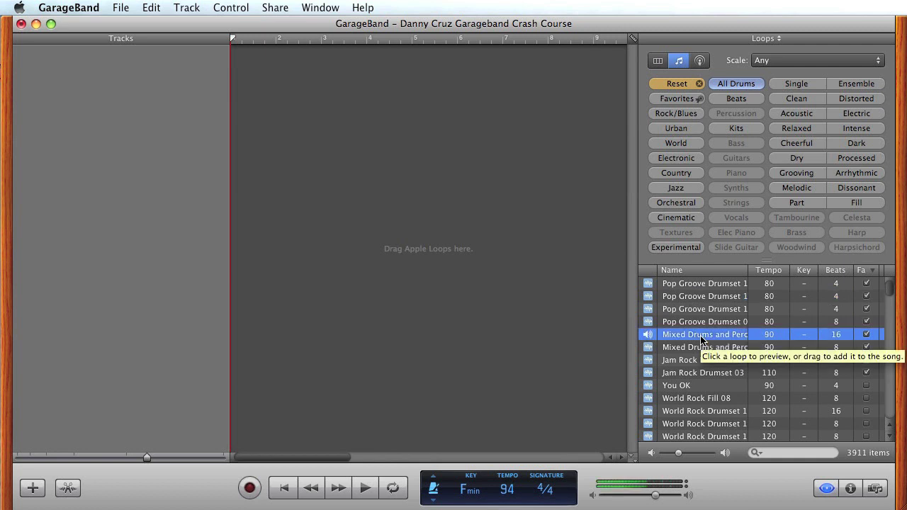
pyautogui.click(684, 337)
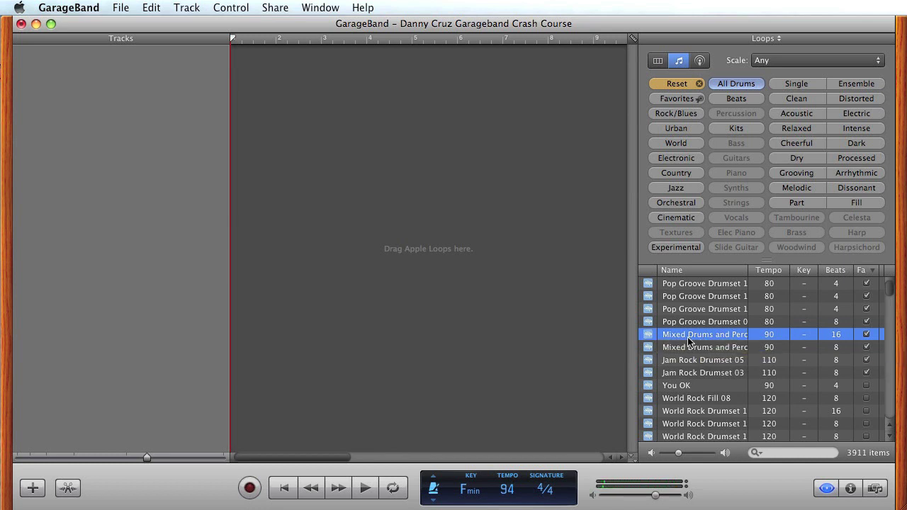
# Preview the Jam Rock Drumset 05 loop and add it to the empty timeline as a new track starting at bar 1.
pyautogui.click(685, 361)
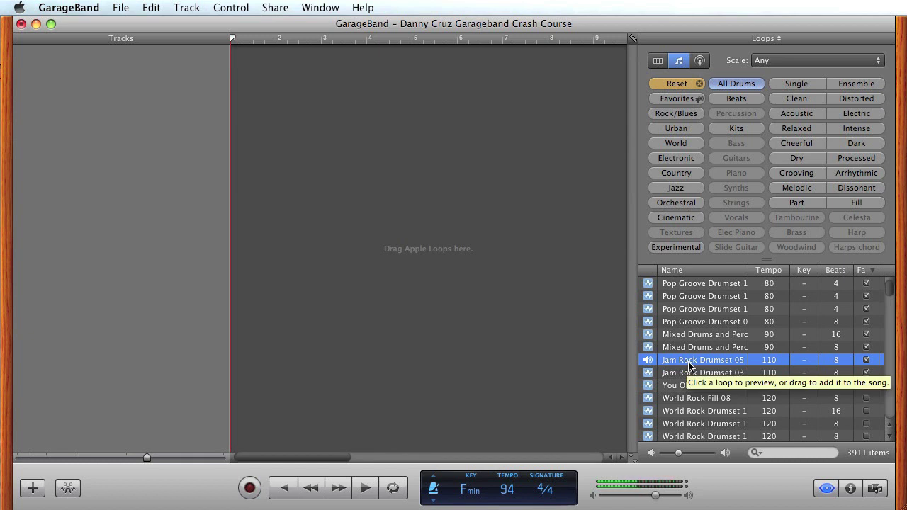
pyautogui.click(648, 362)
pyautogui.moveTo(648, 363); pyautogui.dragTo(241, 67)
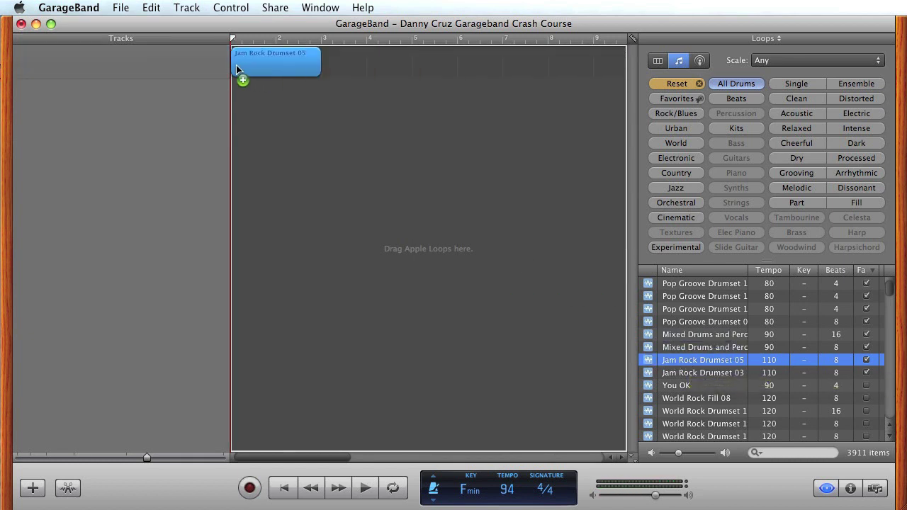
pyautogui.moveTo(236, 64); pyautogui.dragTo(236, 65)
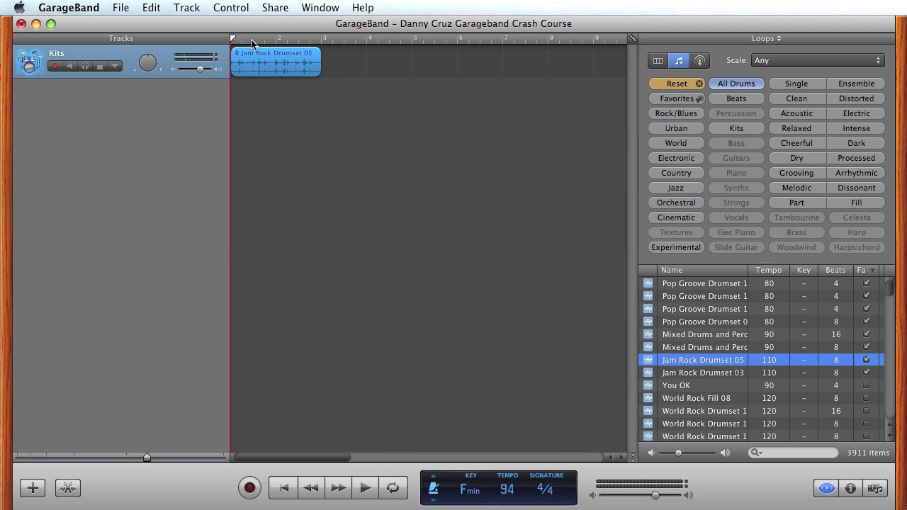
# Play the drum region through once, stop playback and return the playhead to the start of the song.
pyautogui.click(364, 488)
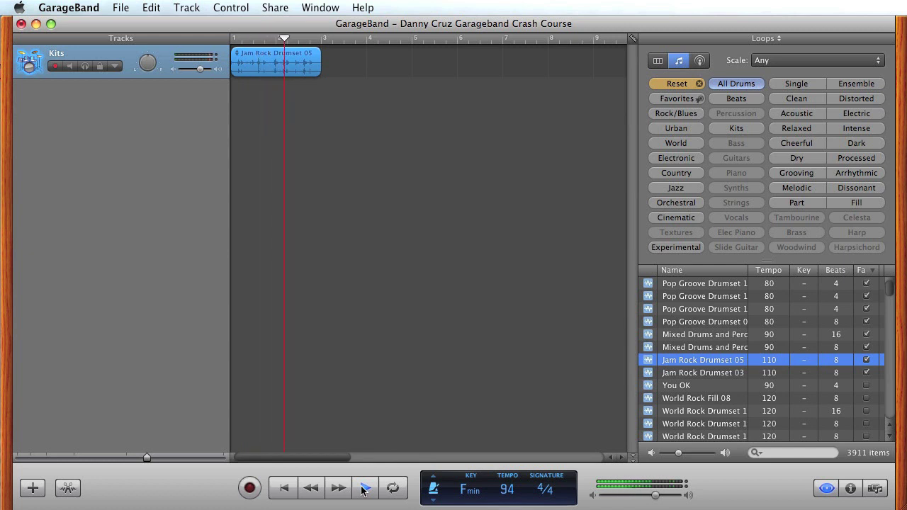
pyautogui.click(364, 488)
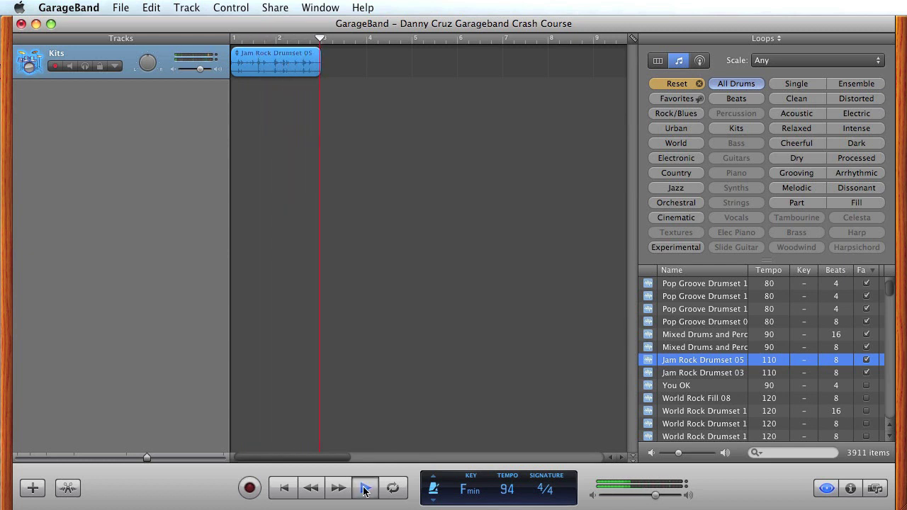
pyautogui.moveTo(300, 38); pyautogui.dragTo(230, 38)
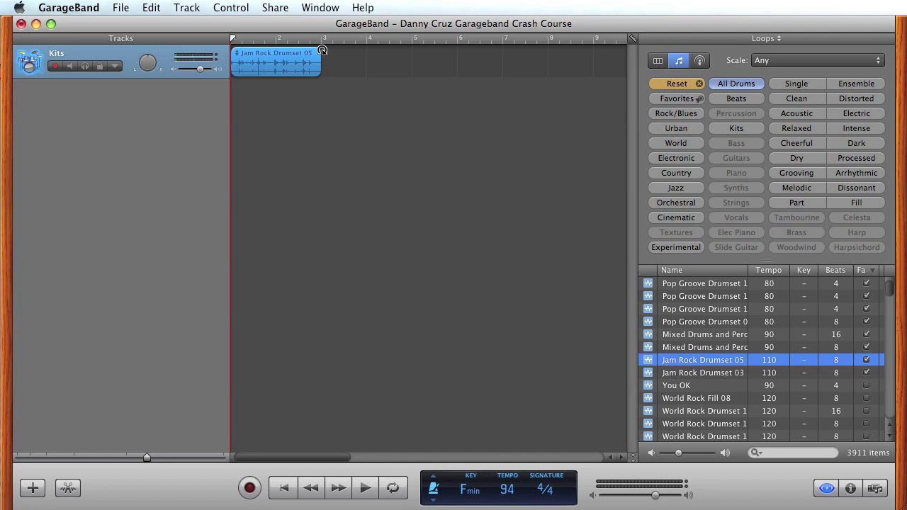
# Loop the Jam Rock Drumset 05 region so that it repeats up to bar 15.
pyautogui.moveTo(322, 51); pyautogui.dragTo(595, 60)
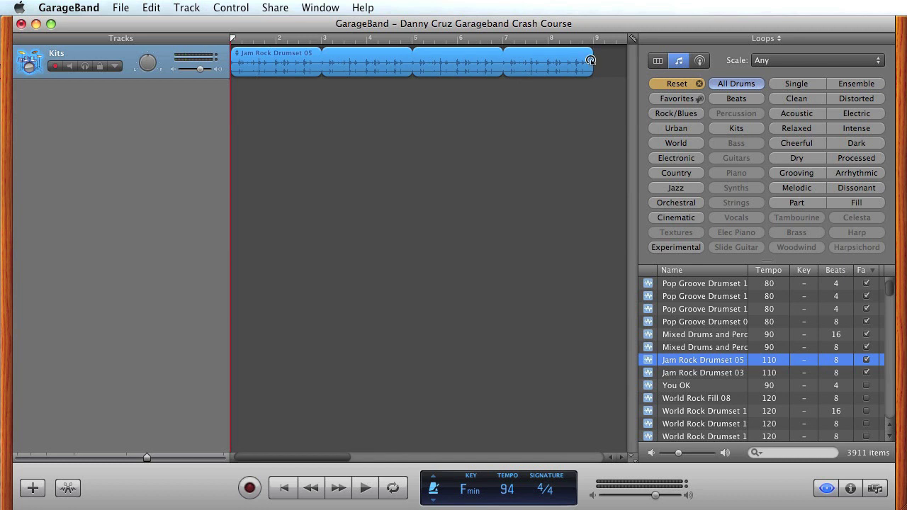
pyautogui.hscroll(6, 560, 68)
pyautogui.moveTo(332, 53); pyautogui.dragTo(608, 60)
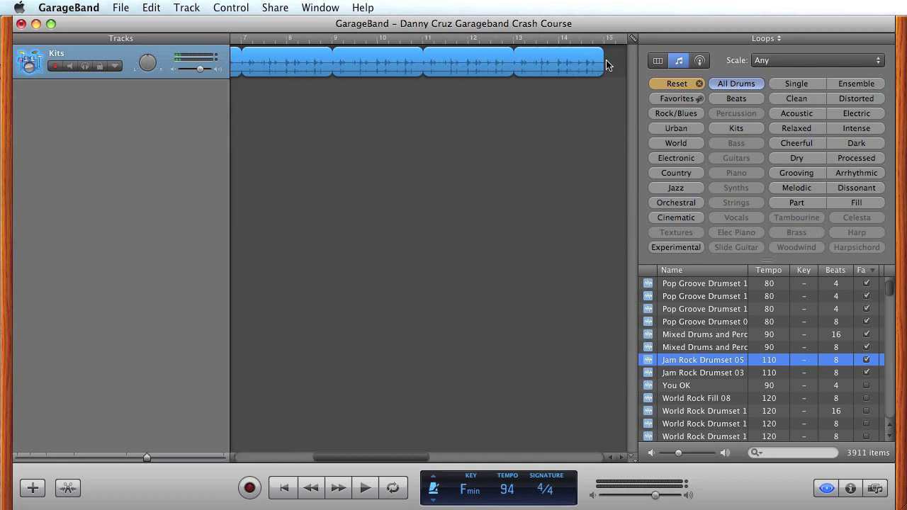
# Switch the display to Time and extend the looped drum region to about 01:00.
pyautogui.hscroll(6, 606, 64)
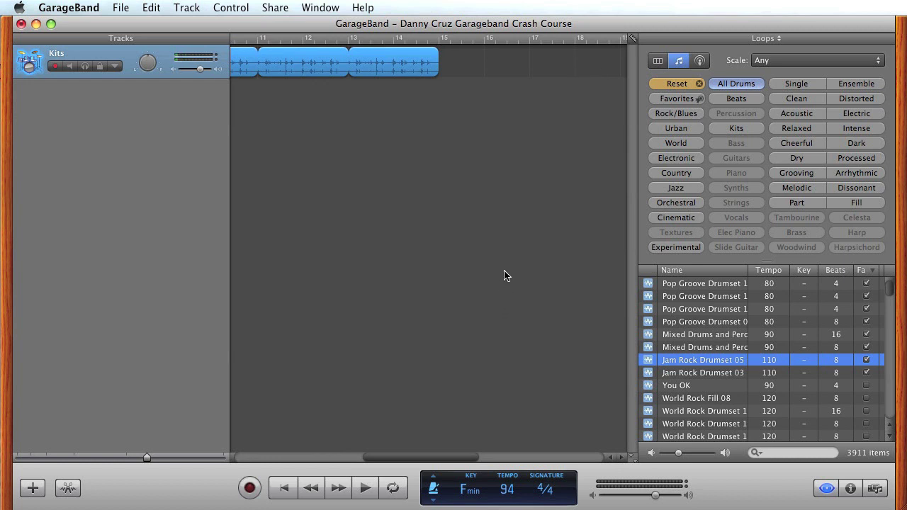
pyautogui.click(434, 489)
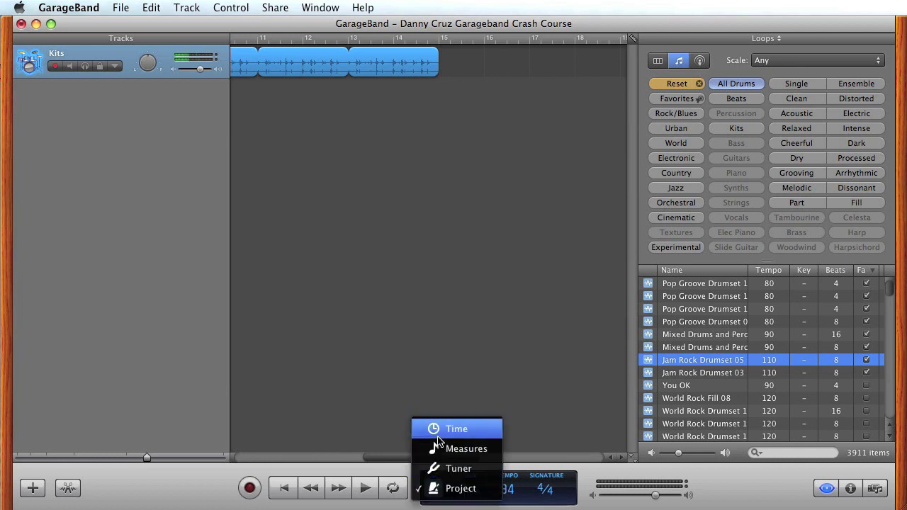
pyautogui.click(439, 429)
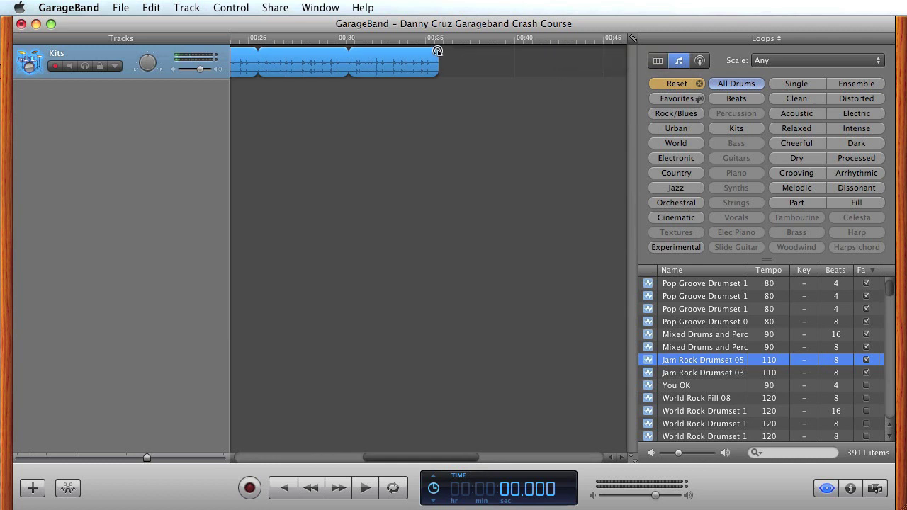
pyautogui.moveTo(437, 51); pyautogui.dragTo(588, 52)
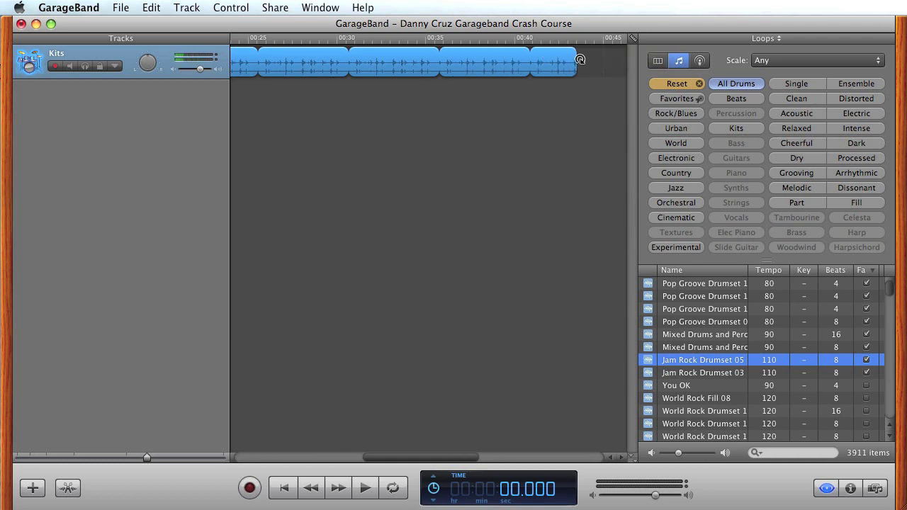
pyautogui.hscroll(5, 496, 64)
pyautogui.moveTo(383, 52); pyautogui.dragTo(566, 53)
pyautogui.hscroll(3, 571, 66)
pyautogui.hscroll(3, 571, 66)
pyautogui.moveTo(422, 57); pyautogui.dragTo(541, 60)
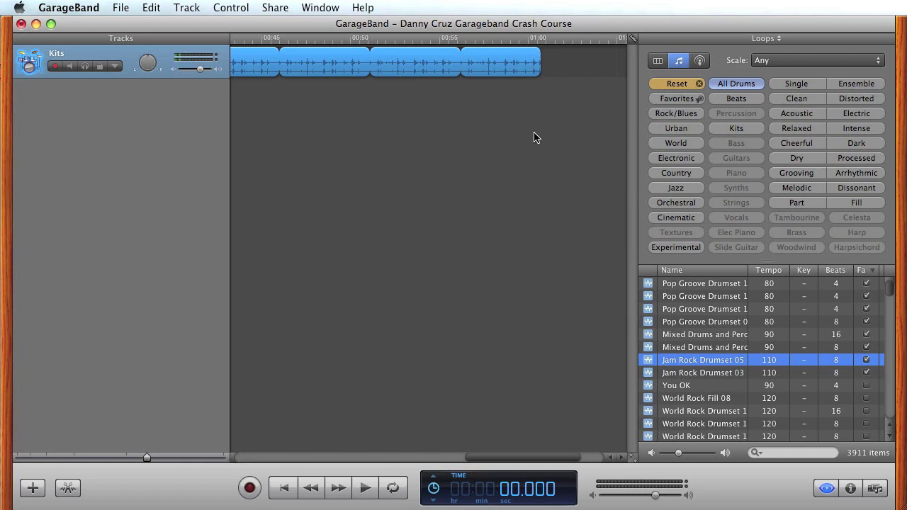
# Switch the display to Measures and extend the looped drum region to bar 25.
pyautogui.click(434, 491)
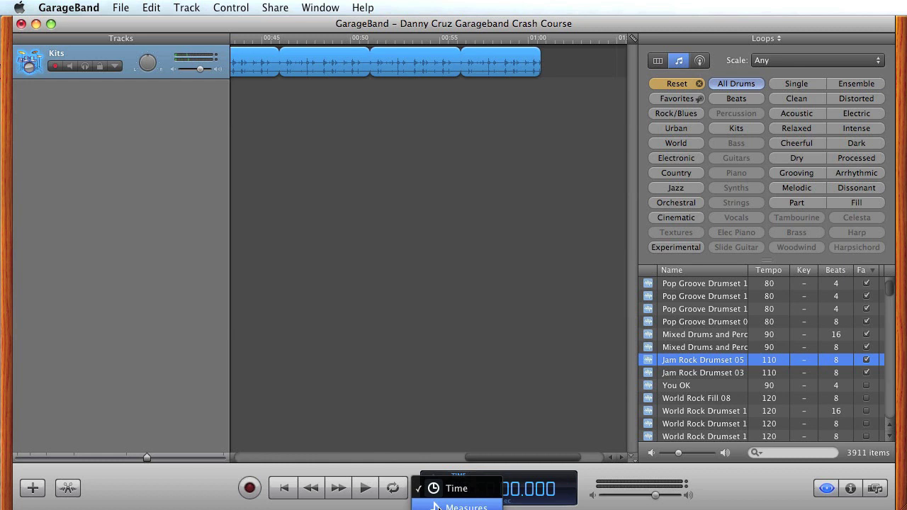
pyautogui.click(436, 506)
pyautogui.moveTo(542, 55)
pyautogui.mouseDown()
pyautogui.moveTo(556, 71)
pyautogui.moveTo(550, 65)
pyautogui.mouseUp()
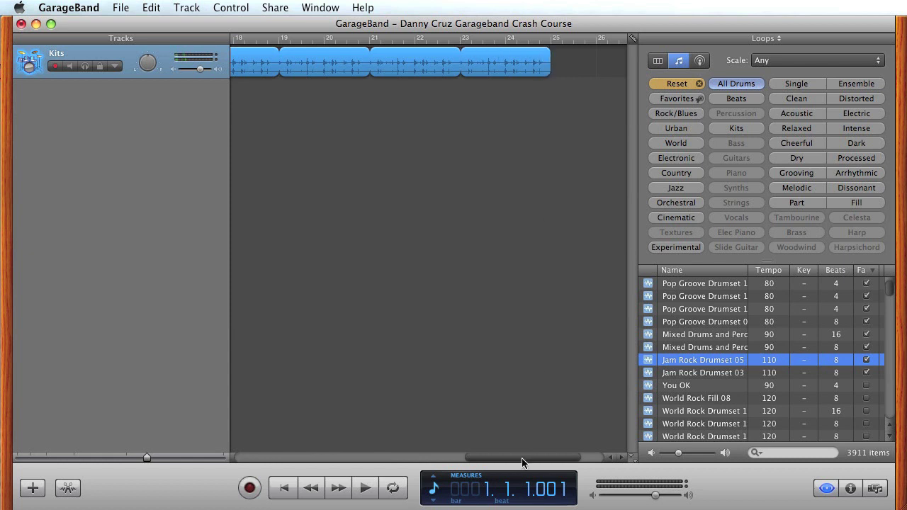
pyautogui.moveTo(522, 461); pyautogui.dragTo(276, 462)
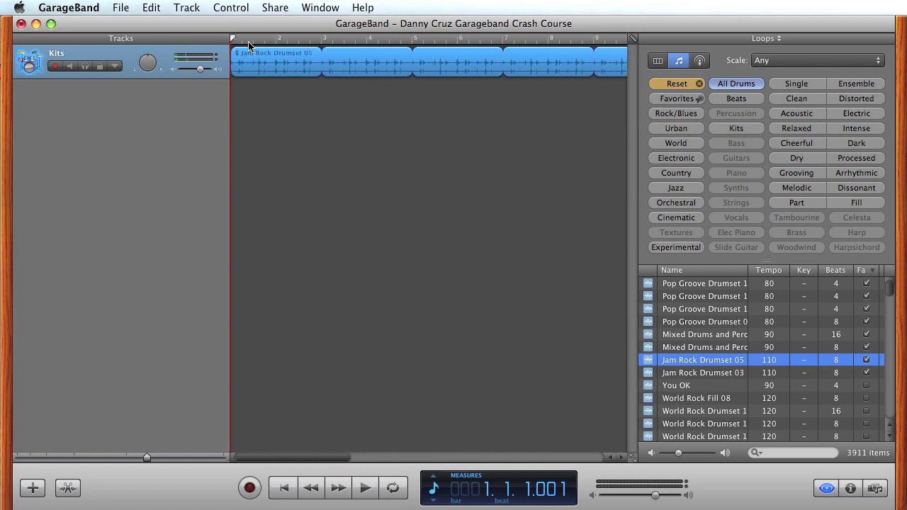
# Reset the loop filter, list the Bass loops and preview the Electronic Synthetic Bass loop with tempo 84.
pyautogui.click(699, 84)
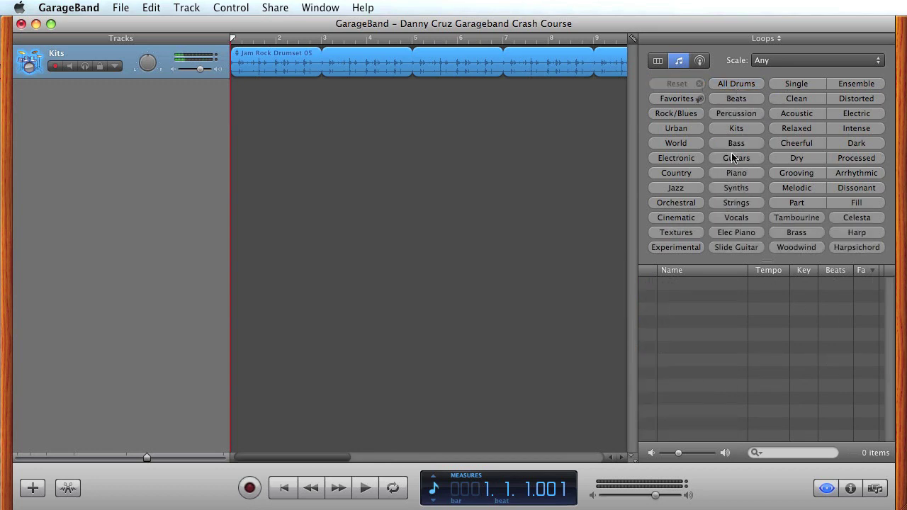
pyautogui.click(735, 144)
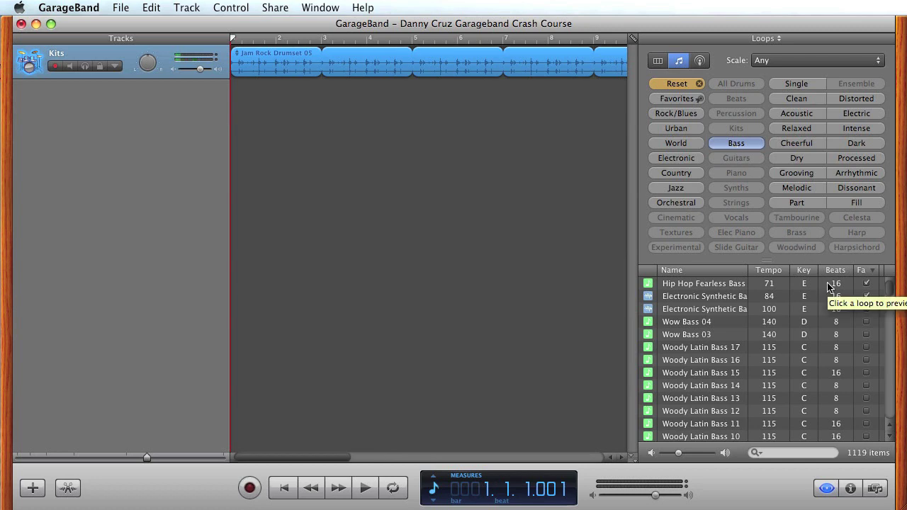
pyautogui.click(713, 297)
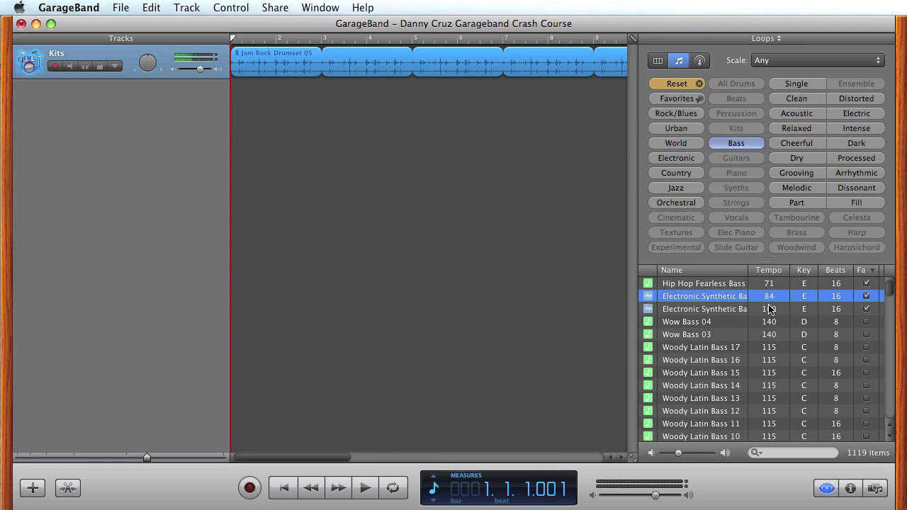
# Switch the display to the project's key, tempo and signature, and preview the tempo-84 Electronic Synthetic Bass loop over the playing drums.
pyautogui.click(434, 488)
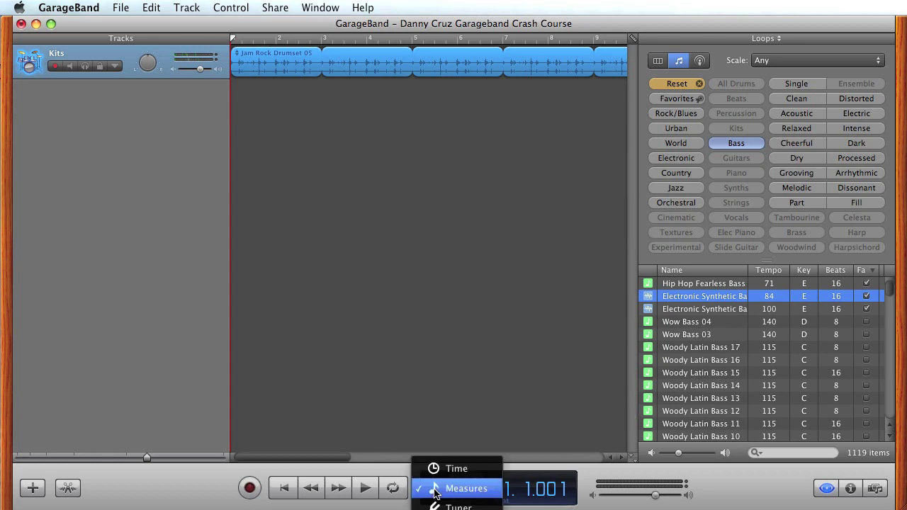
pyautogui.click(453, 507)
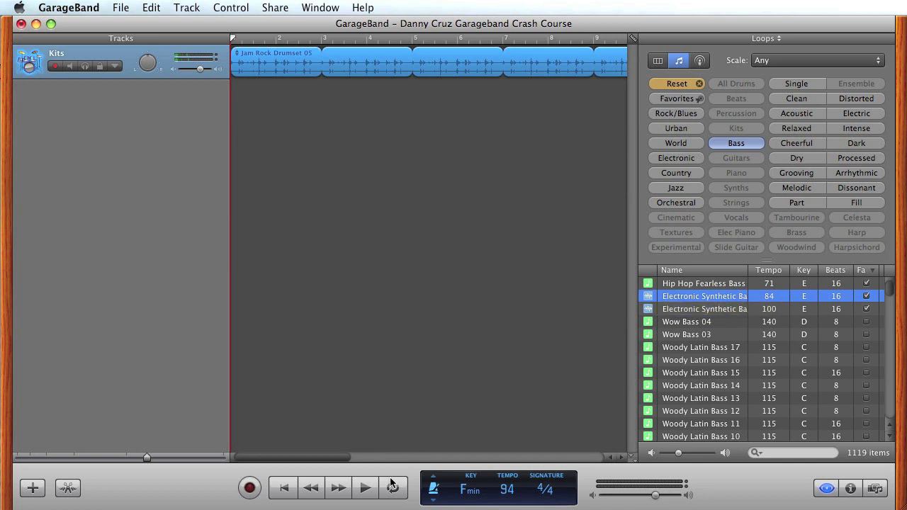
pyautogui.click(364, 487)
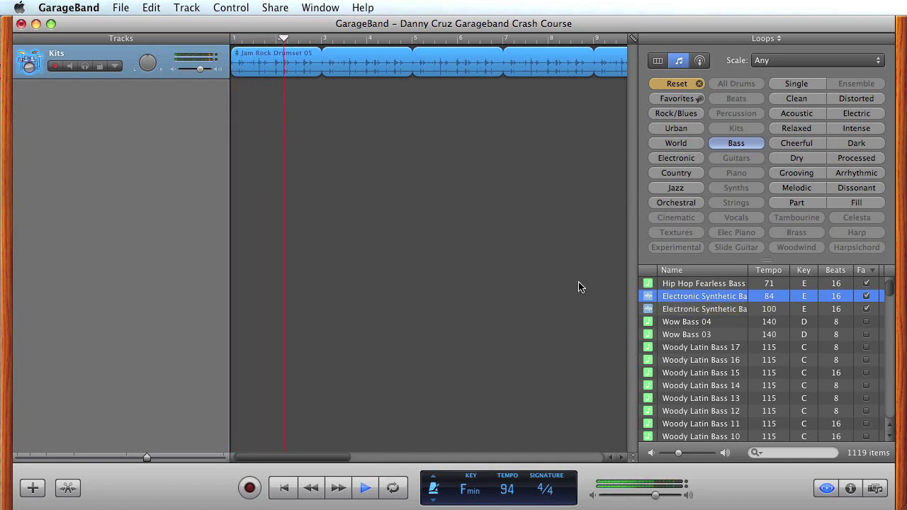
pyautogui.click(687, 298)
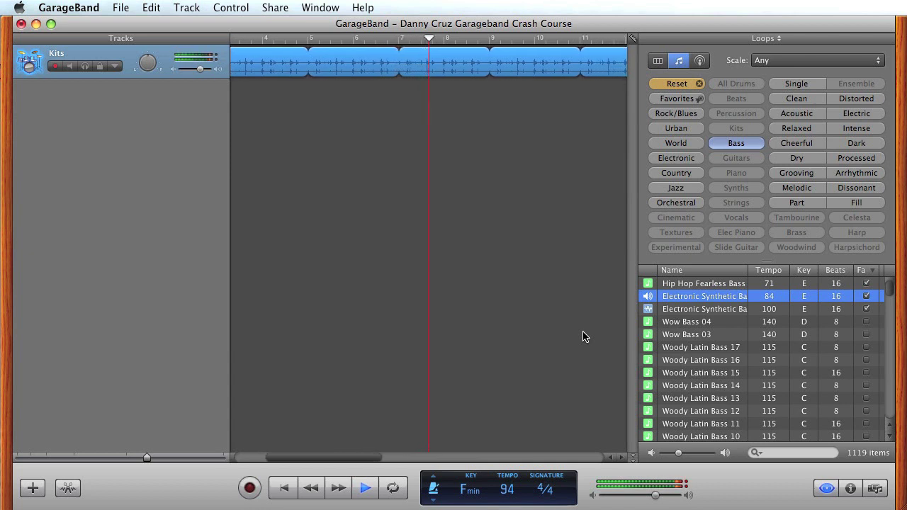
pyautogui.click(365, 487)
# Return the playhead to bar 1 and add the Electronic Synthetic Bass 23 loop on a new track starting at bar 3.
pyautogui.click(393, 38)
pyautogui.moveTo(341, 39); pyautogui.dragTo(255, 39)
pyautogui.click(232, 39)
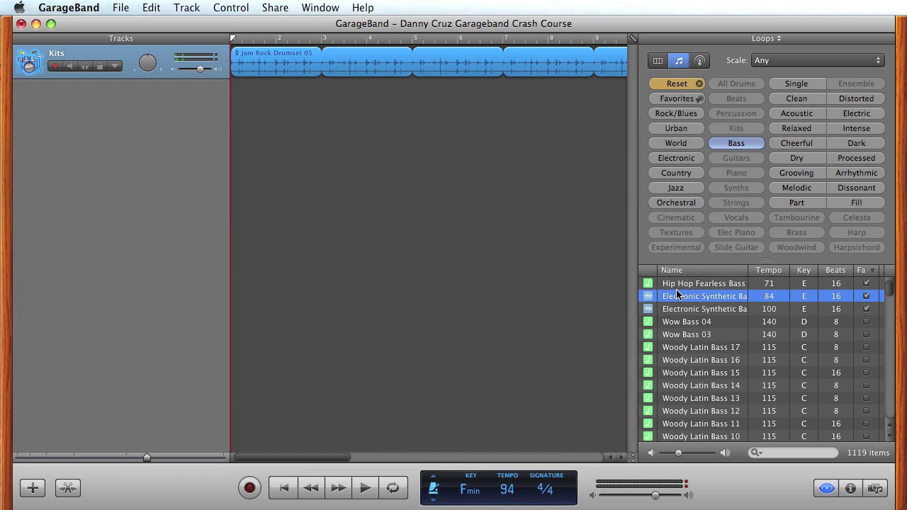
pyautogui.moveTo(646, 299); pyautogui.dragTo(333, 98)
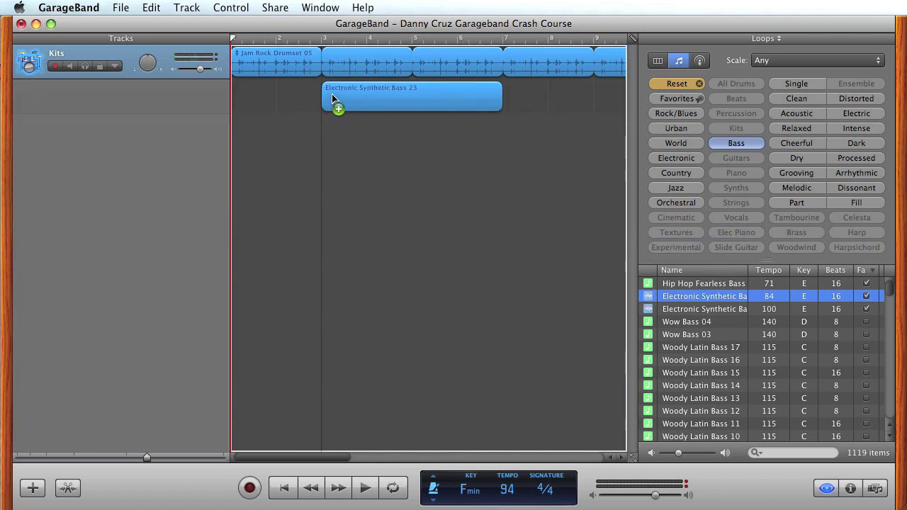
pyautogui.moveTo(332, 93); pyautogui.dragTo(332, 95)
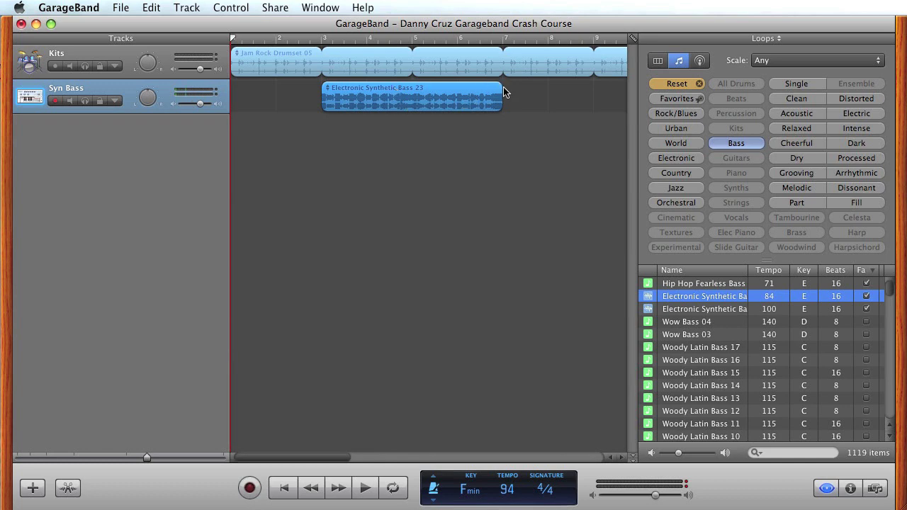
# Loop the Electronic Synthetic Bass 23 region and extend it and the drum region to bar 27.
pyautogui.moveTo(502, 85); pyautogui.dragTo(605, 93)
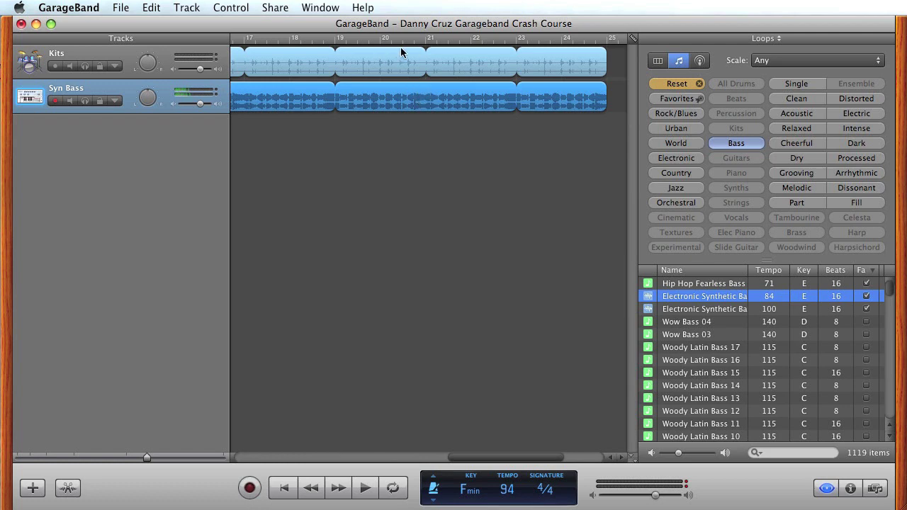
pyautogui.hscroll(5, 417, 86)
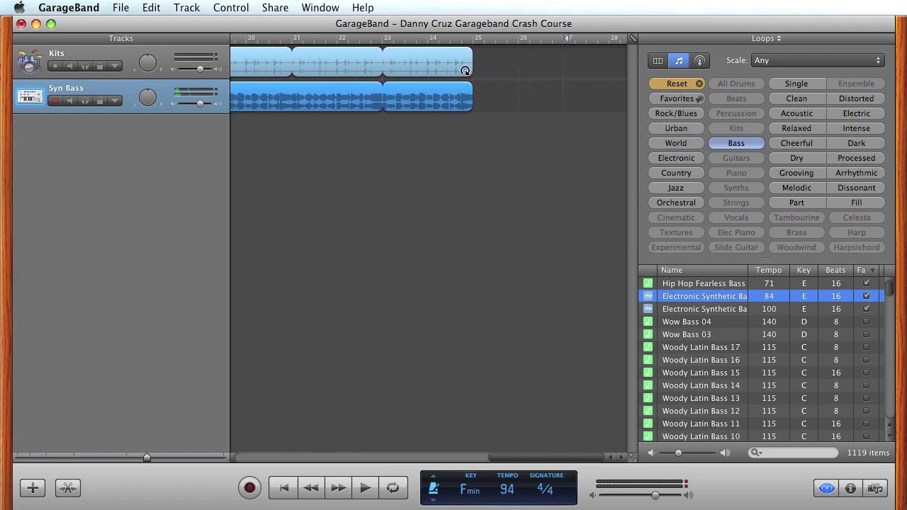
pyautogui.moveTo(467, 62); pyautogui.dragTo(565, 62)
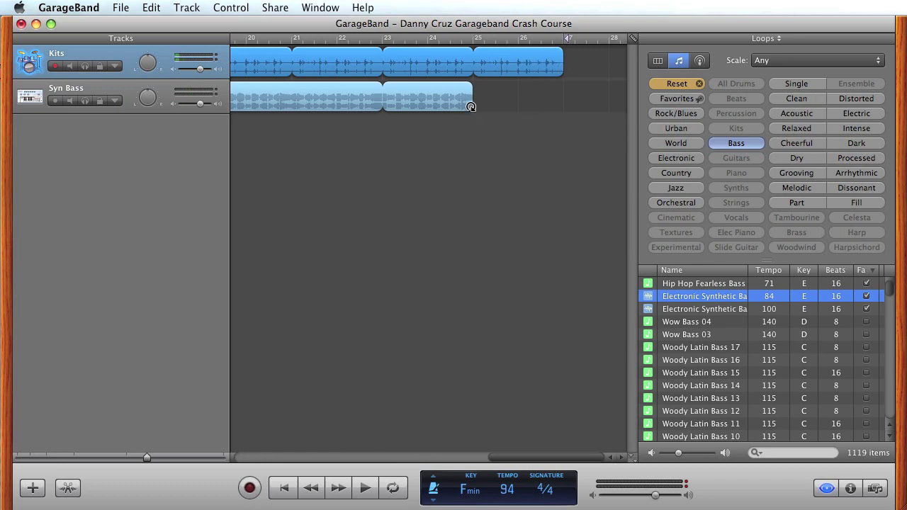
pyautogui.moveTo(472, 91); pyautogui.dragTo(564, 91)
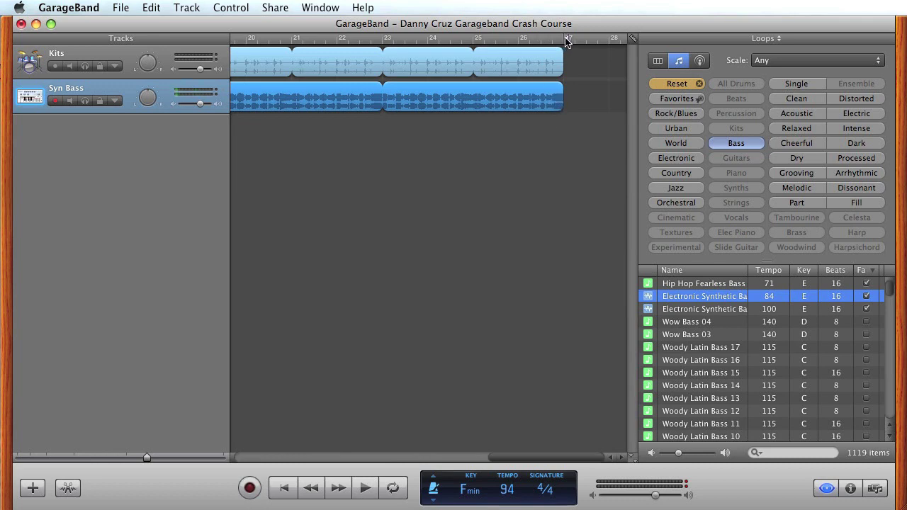
# Play the arrangement near its end and return the playhead to bar 1.
pyautogui.moveTo(567, 41)
pyautogui.mouseDown()
pyautogui.moveTo(641, 42)
pyautogui.moveTo(448, 41)
pyautogui.mouseUp()
pyautogui.click(473, 41)
pyautogui.click(365, 488)
pyautogui.moveTo(507, 458); pyautogui.dragTo(248, 458)
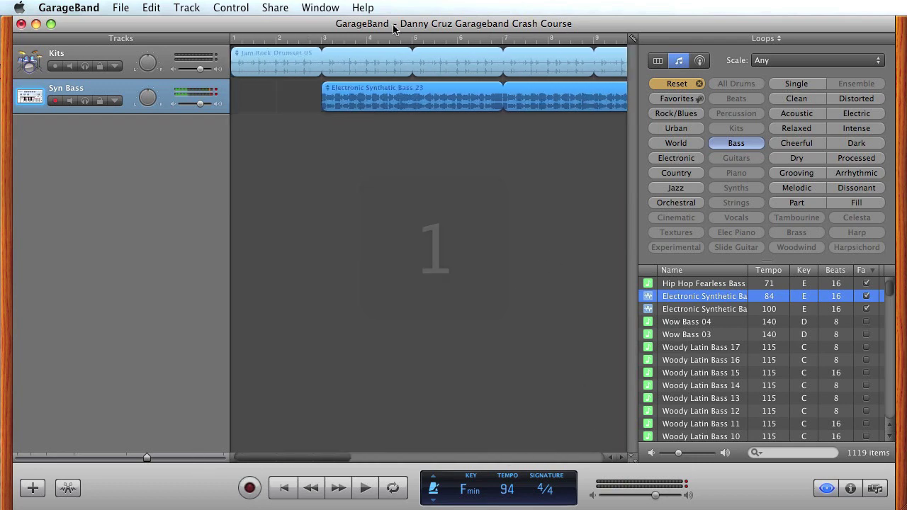
pyautogui.moveTo(333, 41); pyautogui.dragTo(231, 41)
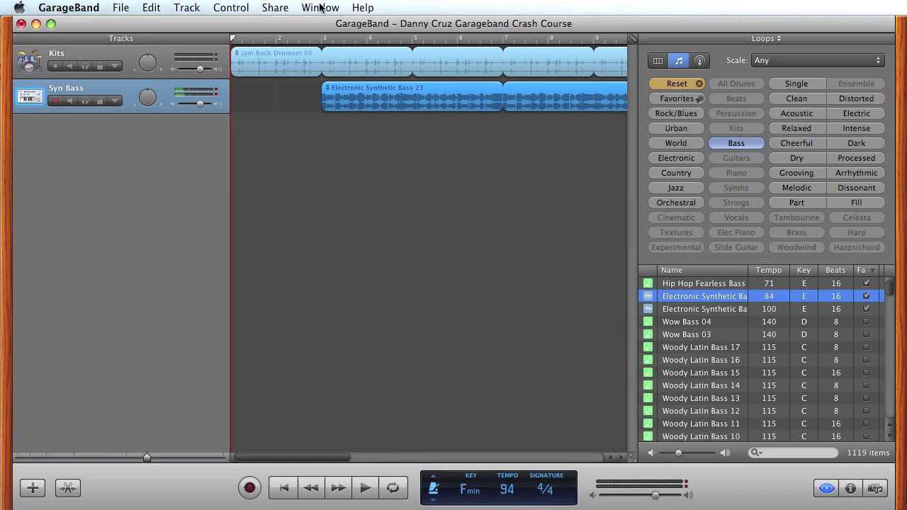
# Play the song from bar 3 and preview the tempo-100 Electronic Synthetic Bass loop over it.
pyautogui.click(320, 41)
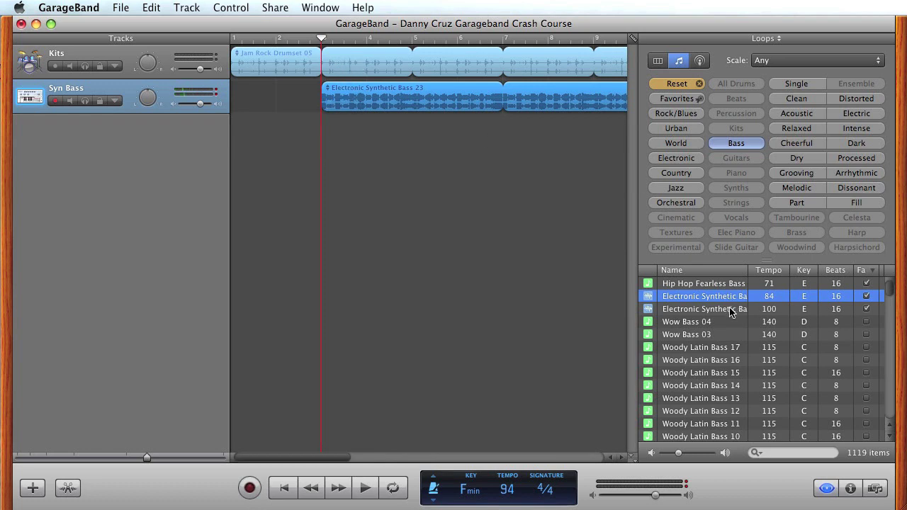
pyautogui.click(367, 488)
pyautogui.click(693, 310)
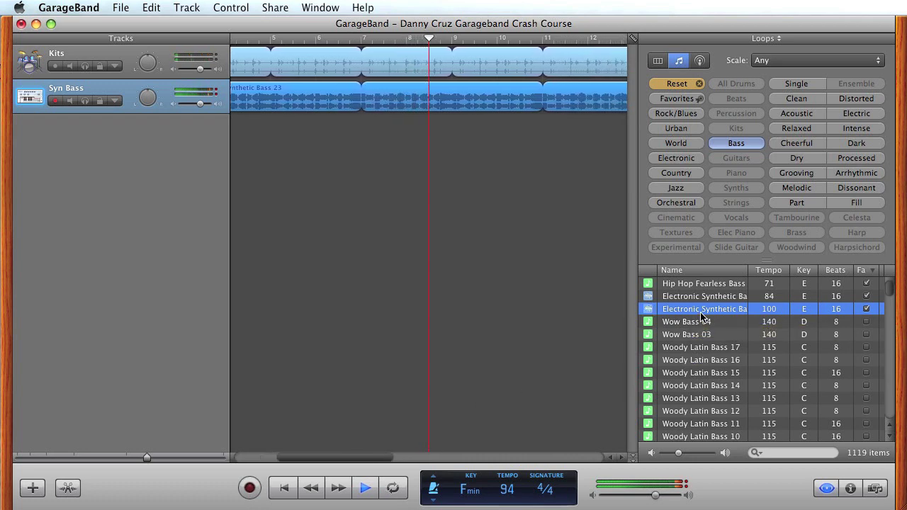
pyautogui.click(364, 487)
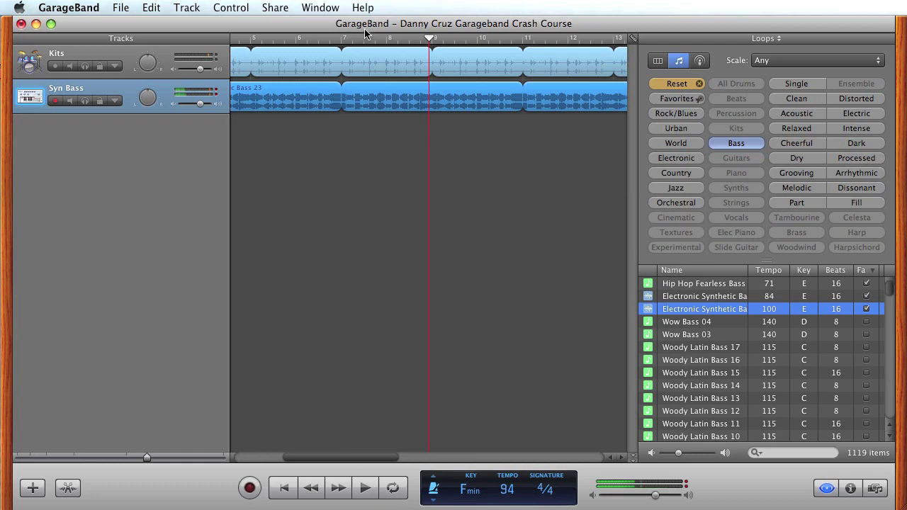
# Add the Electronic Synthetic Bass 09 loop on a new track starting at bar 7, aligned with the playhead.
pyautogui.moveTo(343, 38); pyautogui.dragTo(504, 44)
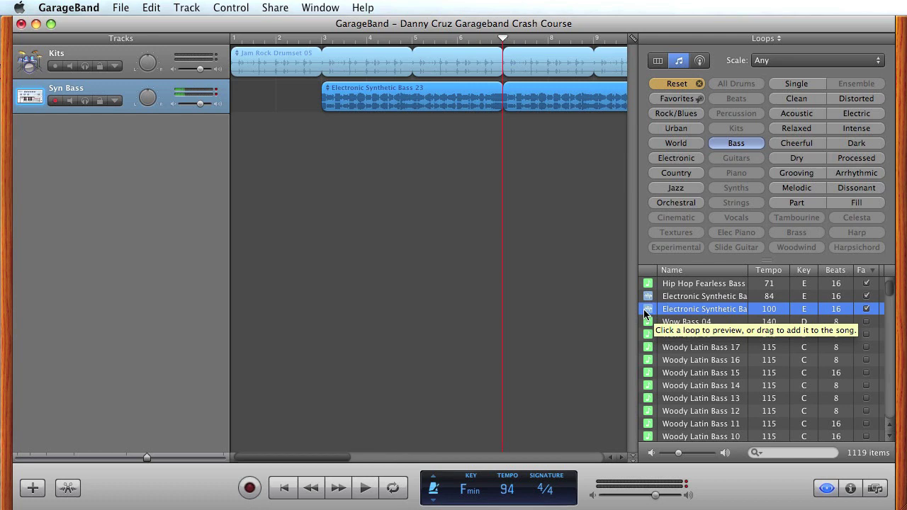
pyautogui.moveTo(645, 314); pyautogui.dragTo(514, 123)
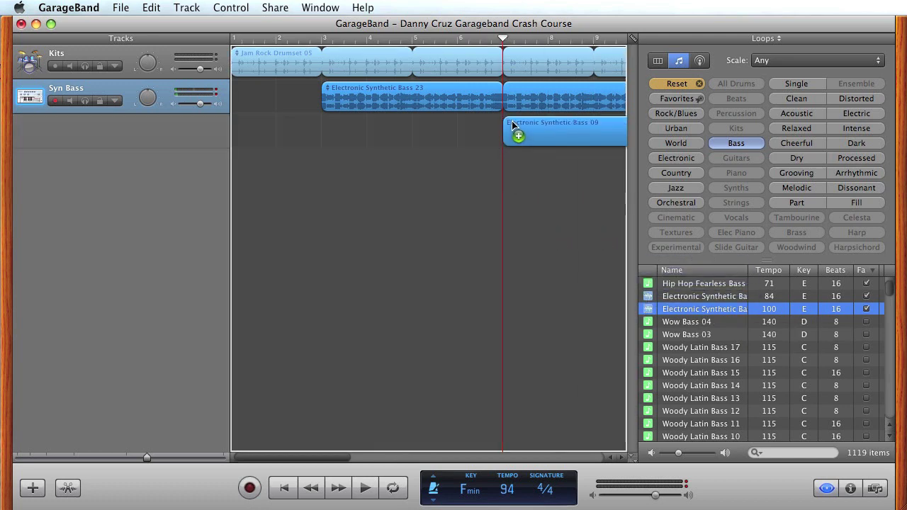
pyautogui.moveTo(511, 121); pyautogui.dragTo(512, 123)
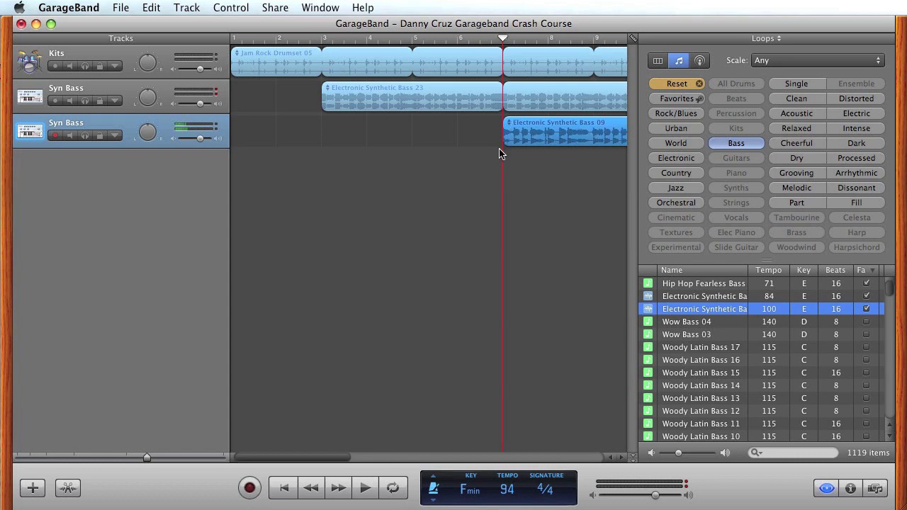
# Loop the Electronic Synthetic Bass 09 region so that it ends with the other tracks at bar 27.
pyautogui.hscroll(10, 500, 153)
pyautogui.moveTo(431, 119); pyautogui.dragTo(557, 133)
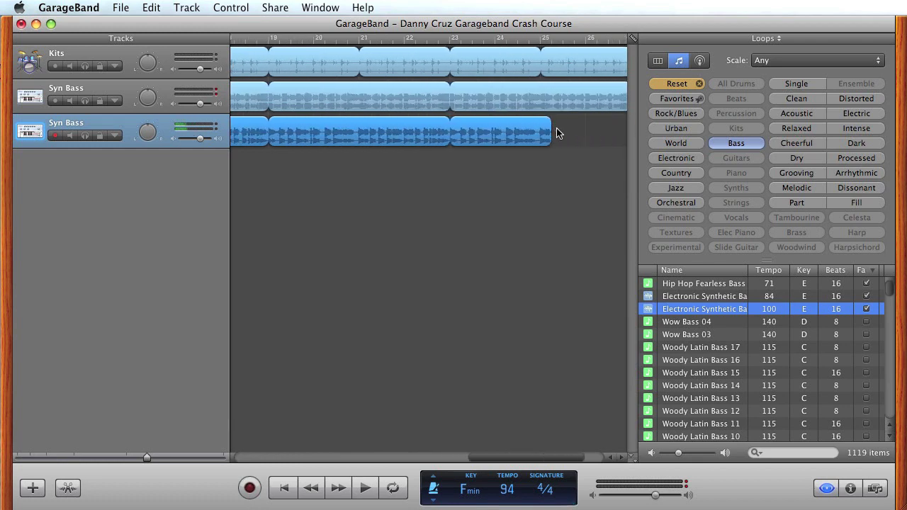
pyautogui.hscroll(3, 557, 133)
pyautogui.moveTo(484, 120); pyautogui.dragTo(563, 121)
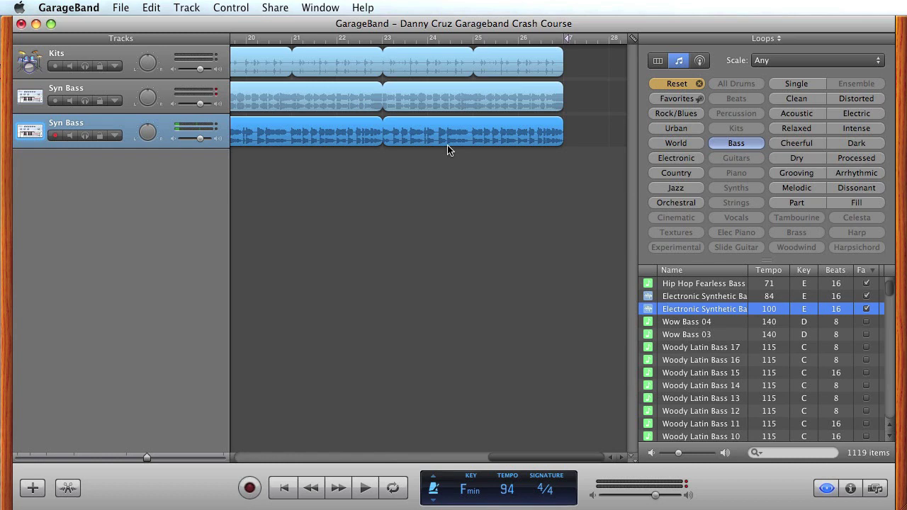
# Play the song from bar 5 to hear the second bass loop come in, and stop playback.
pyautogui.hscroll(-2, 448, 150)
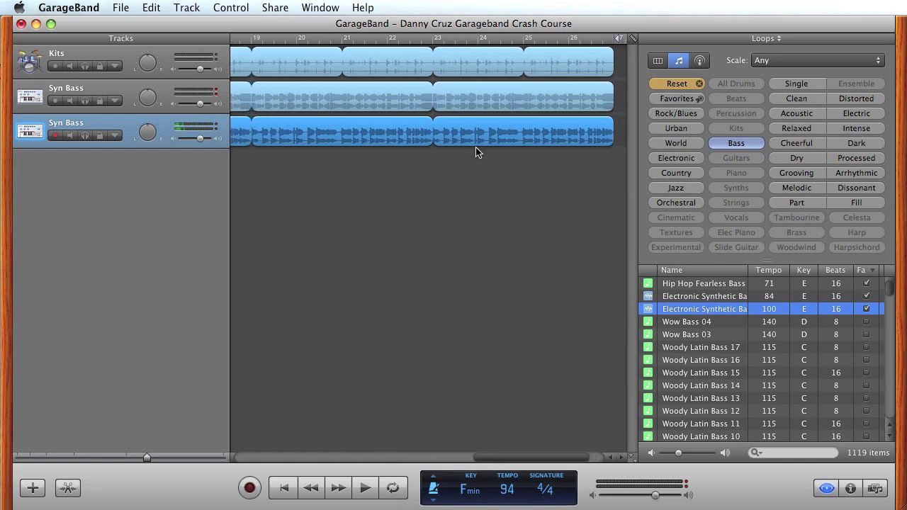
pyautogui.hscroll(-1, 480, 152)
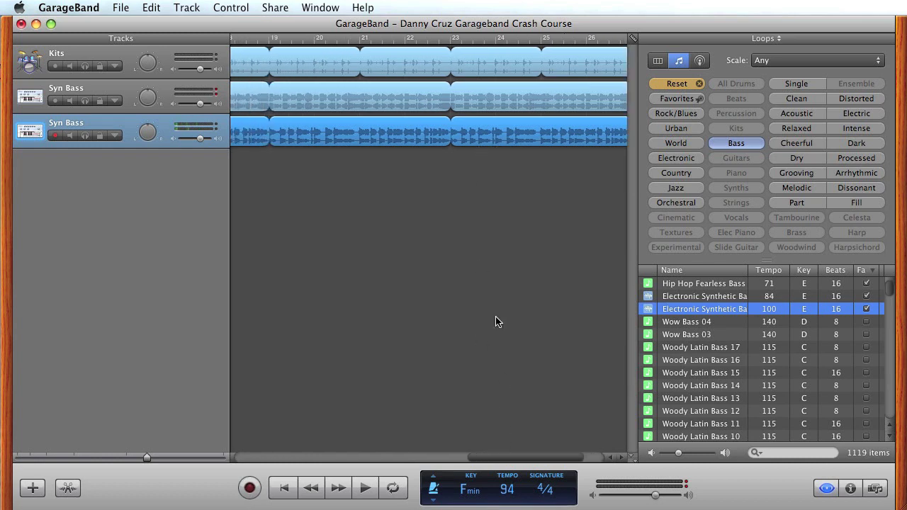
pyautogui.hscroll(-10, 477, 260)
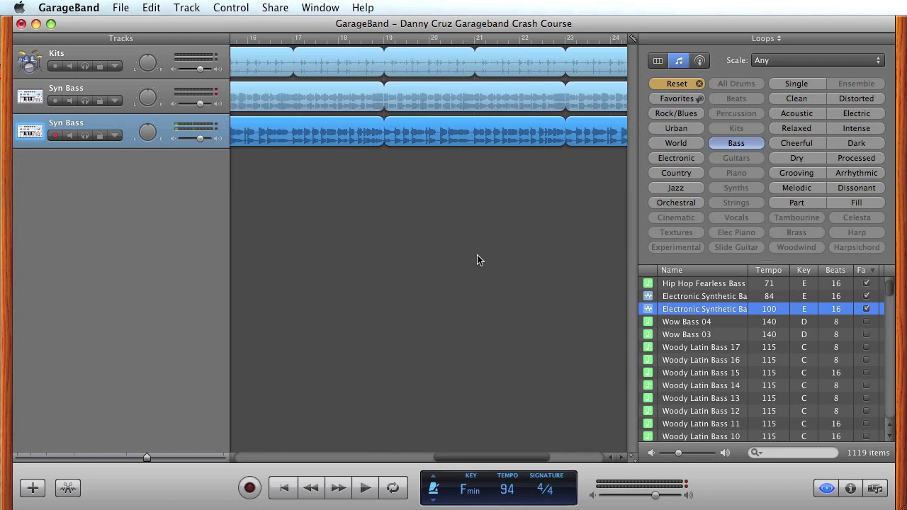
pyautogui.hscroll(-6, 477, 260)
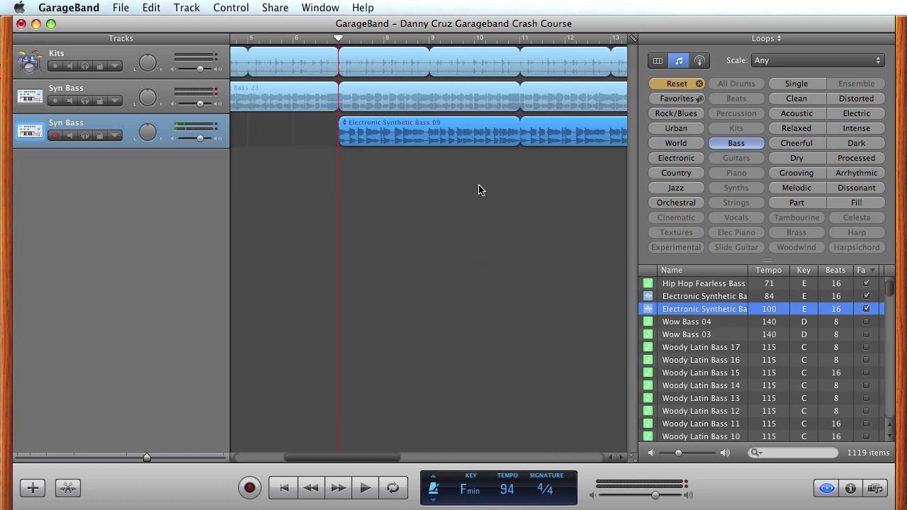
pyautogui.hscroll(-5, 511, 190)
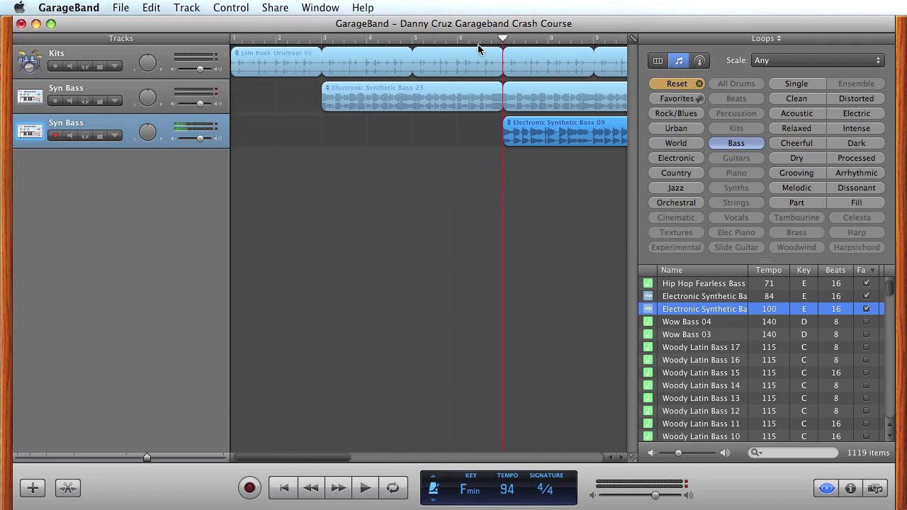
pyautogui.click(412, 39)
pyautogui.moveTo(421, 42)
pyautogui.mouseDown()
pyautogui.moveTo(400, 39)
pyautogui.moveTo(415, 39)
pyautogui.mouseUp()
pyautogui.click(363, 488)
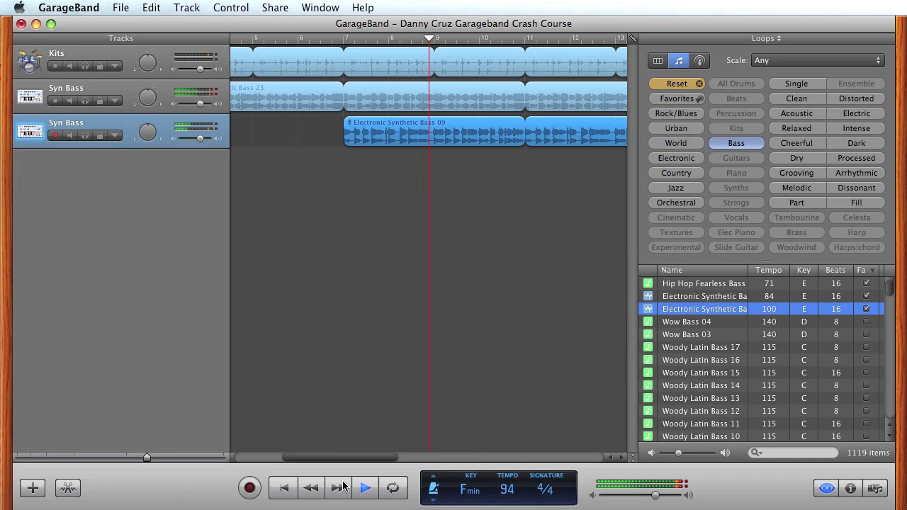
pyautogui.click(366, 487)
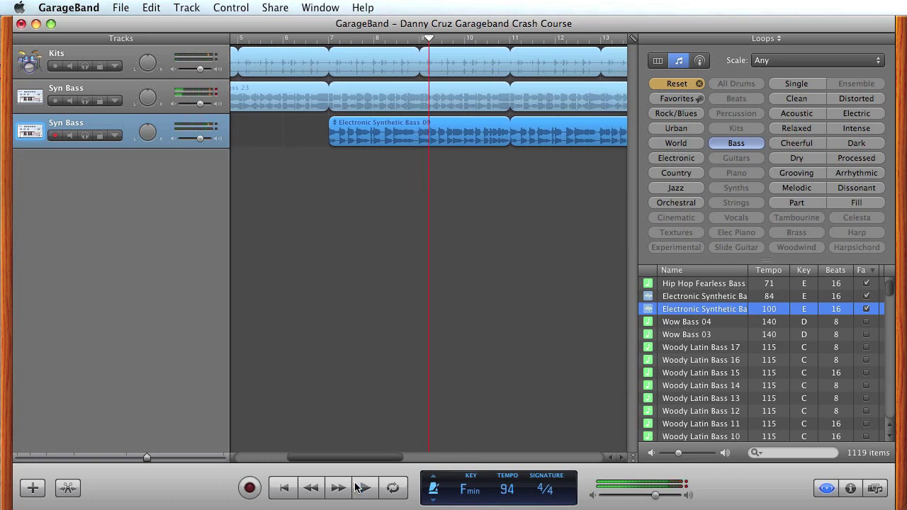
# Place the playhead at bar 7, reset the loop filter and list the Synths loops.
pyautogui.click(328, 40)
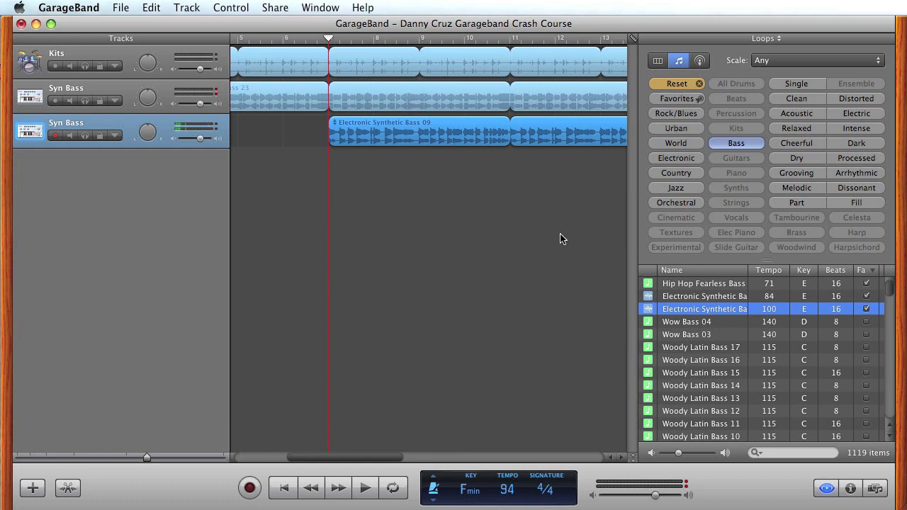
pyautogui.click(689, 82)
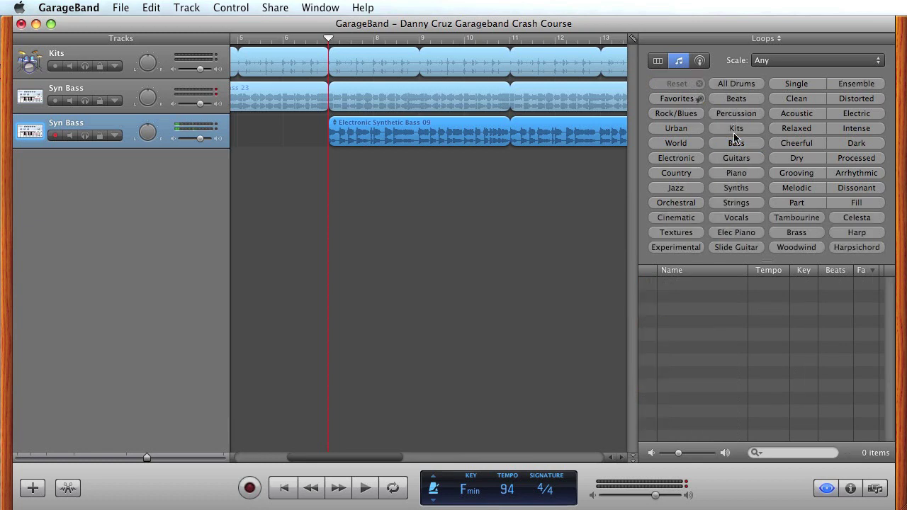
pyautogui.click(736, 188)
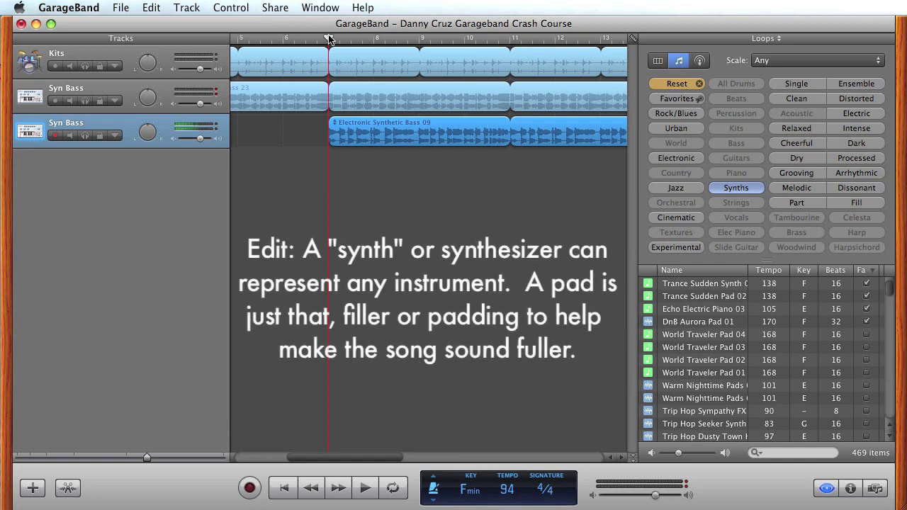
# Preview the tempo-138 Trance Sudden Synth loop while the song plays from bar 7, and stop playback.
pyautogui.click(362, 490)
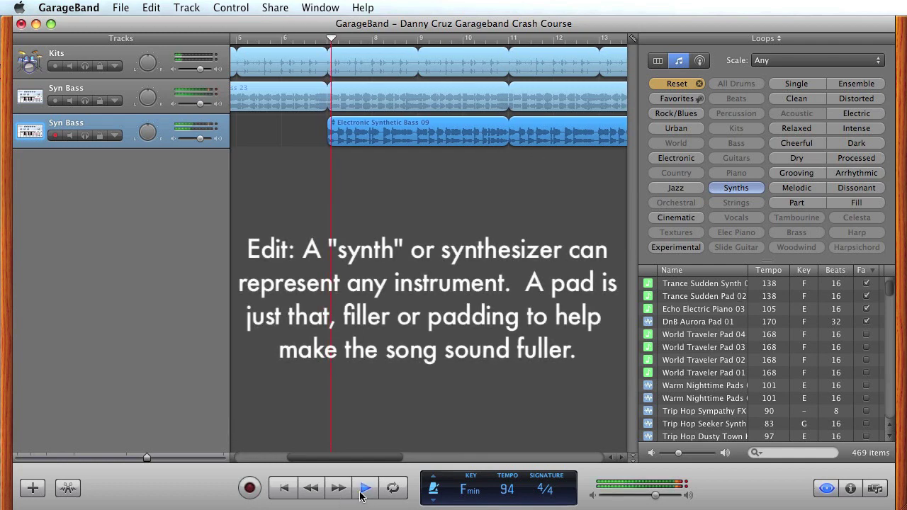
pyautogui.click(710, 283)
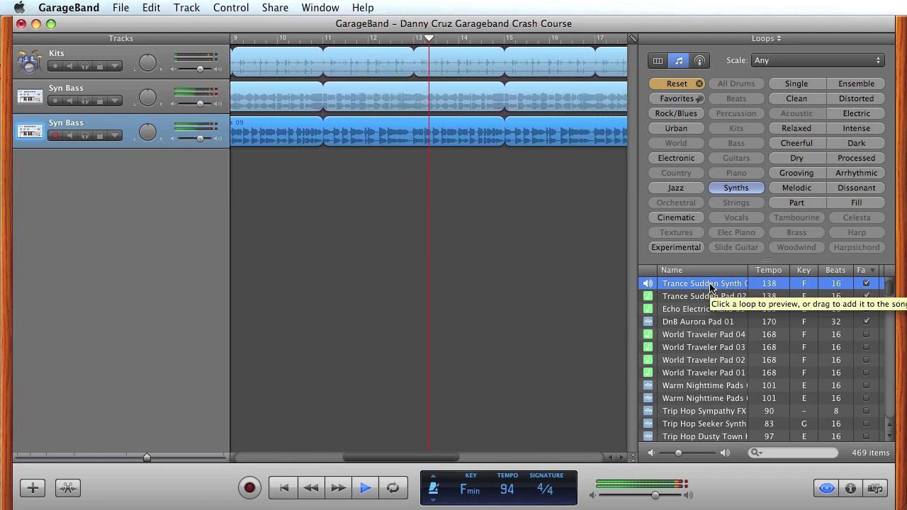
pyautogui.click(365, 491)
# Move the playhead to bar 11, where the second Electronic Synthetic Bass 09 repeat begins.
pyautogui.hscroll(-5, 428, 248)
pyautogui.press('super+z')
pyautogui.press('super+z')
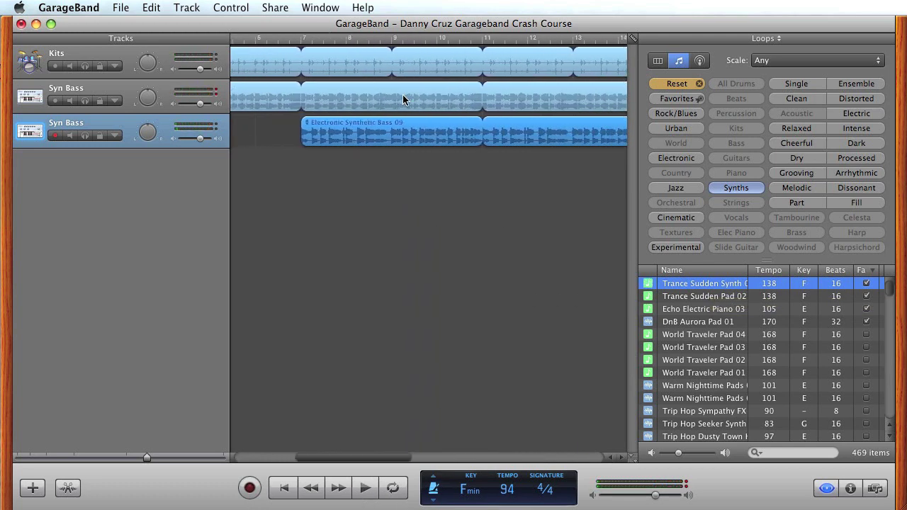
pyautogui.click(380, 39)
pyautogui.moveTo(379, 38); pyautogui.dragTo(368, 40)
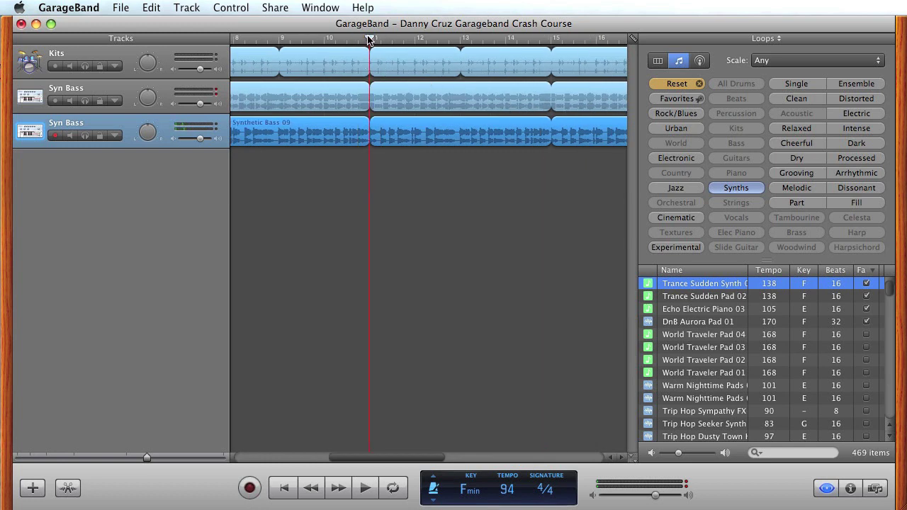
# Add the Trance Sudden Synth 01 loop on a new track and move its region to start at bar 15.
pyautogui.moveTo(653, 283); pyautogui.dragTo(416, 251)
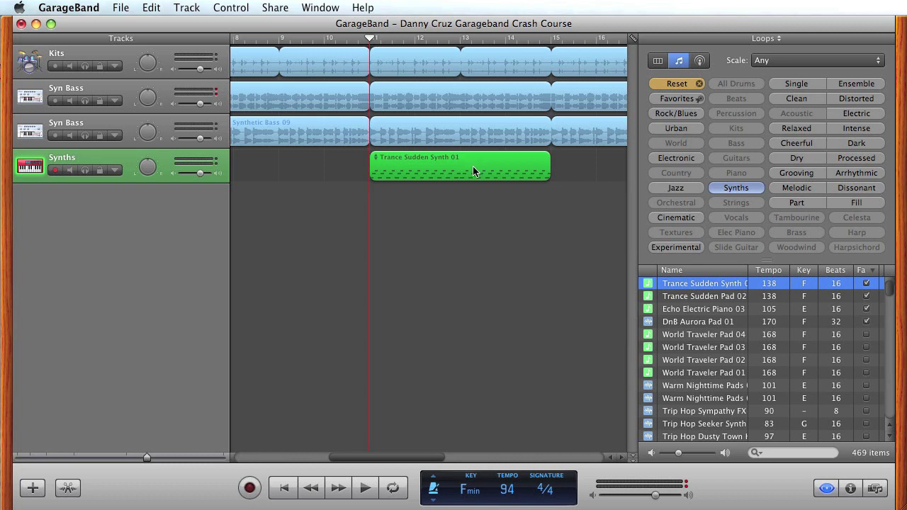
pyautogui.hscroll(-5, 334, 182)
pyautogui.hscroll(-2, 334, 182)
pyautogui.hscroll(8, 334, 181)
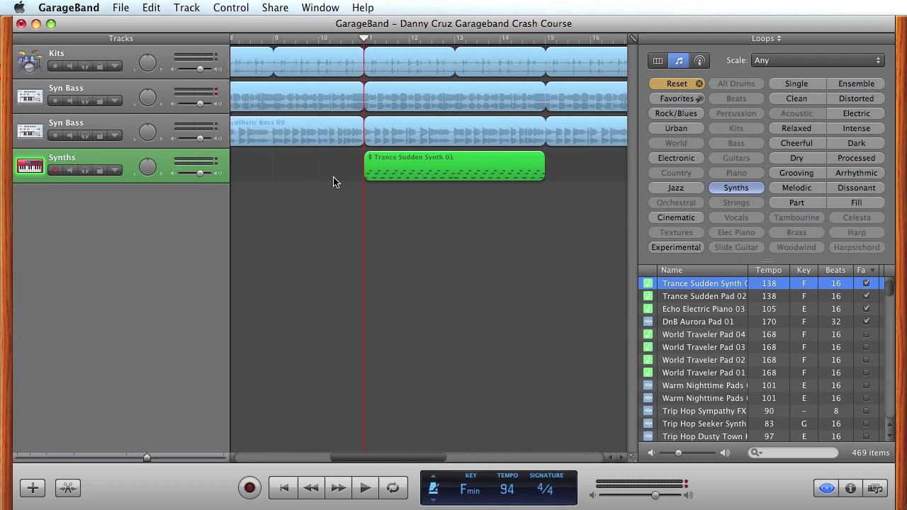
pyautogui.moveTo(325, 160); pyautogui.dragTo(511, 162)
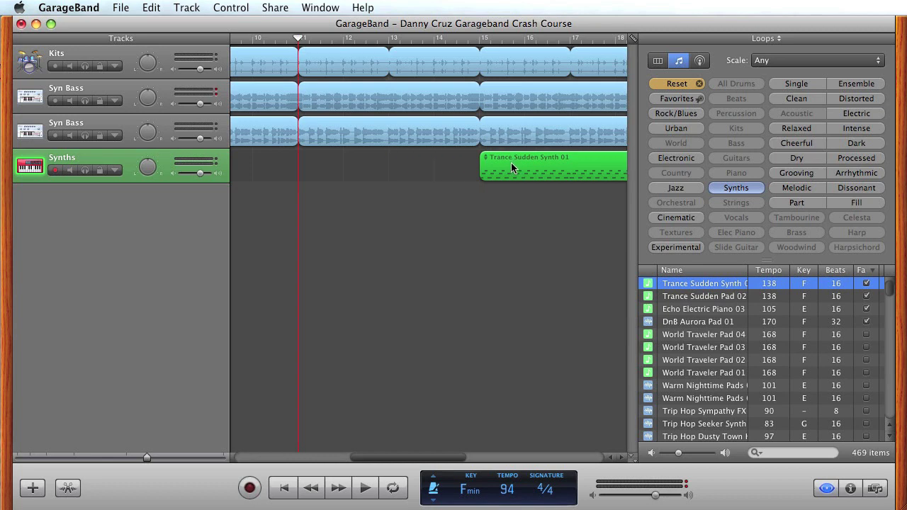
pyautogui.press('super+z')
pyautogui.press('super+z')
pyautogui.press('super+z')
pyautogui.press('super+z')
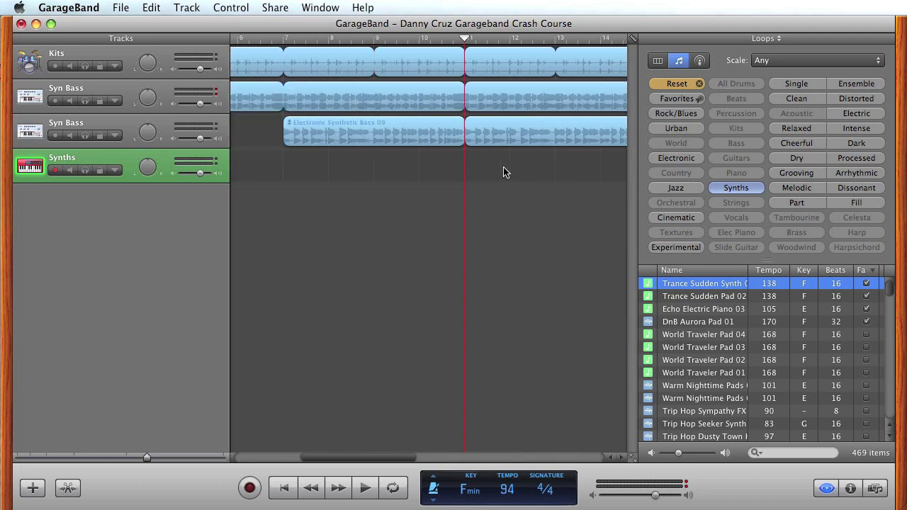
pyautogui.press('super+shift+z')
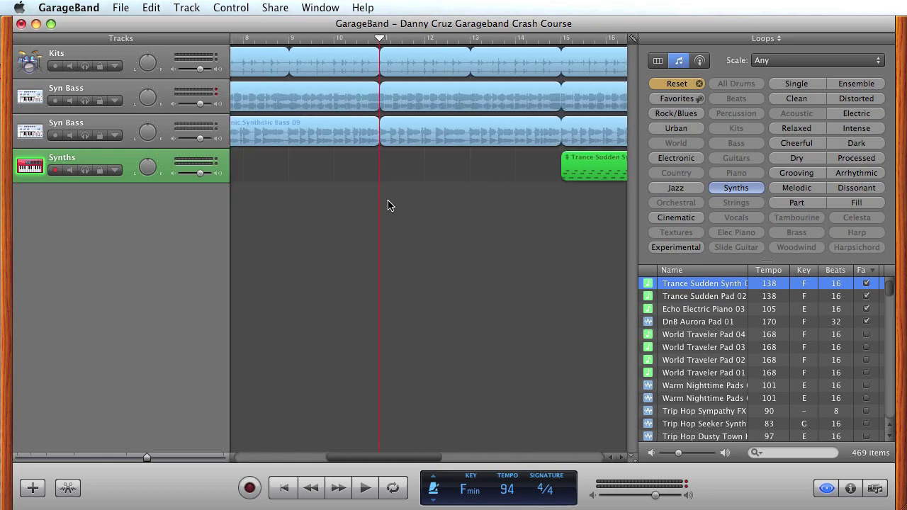
# Add the Trance Sudden Pad 02 loop on a new track at bar 11 and move that track above the Trance Sudden Synth 01 track.
pyautogui.click(682, 297)
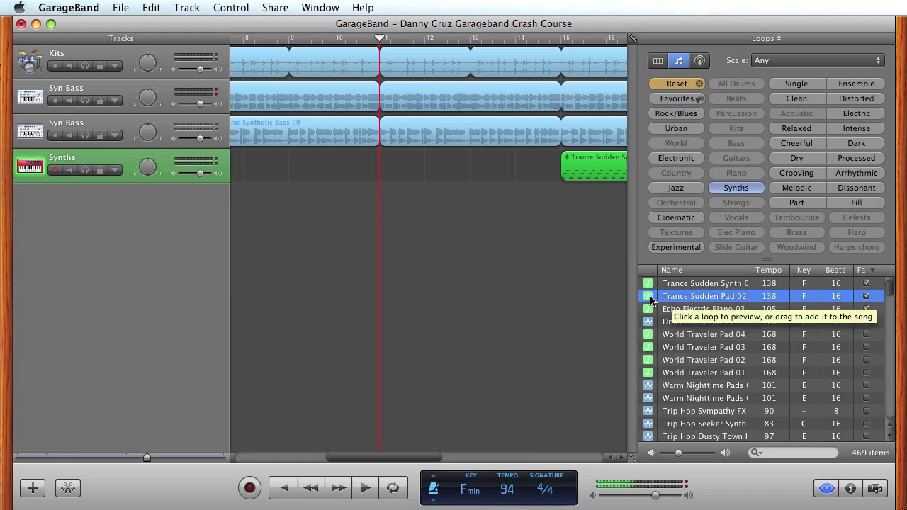
pyautogui.moveTo(683, 300); pyautogui.dragTo(450, 299)
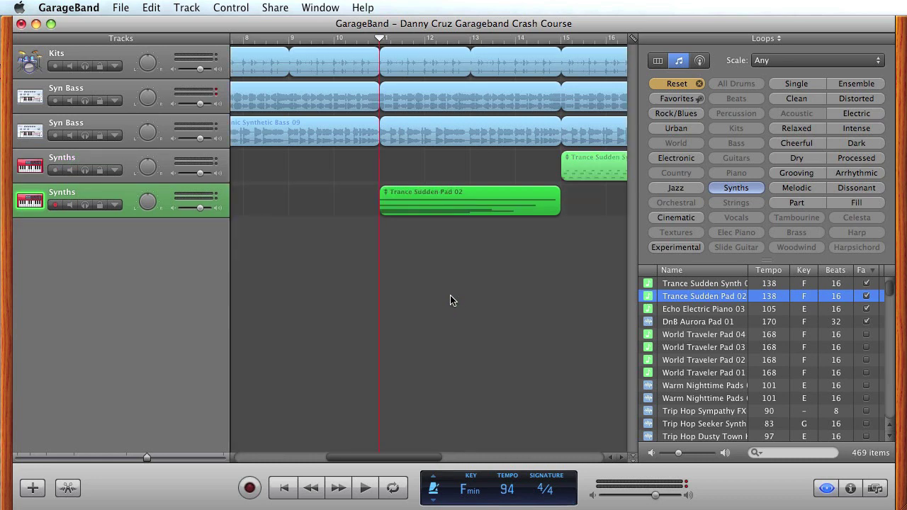
pyautogui.click(134, 167)
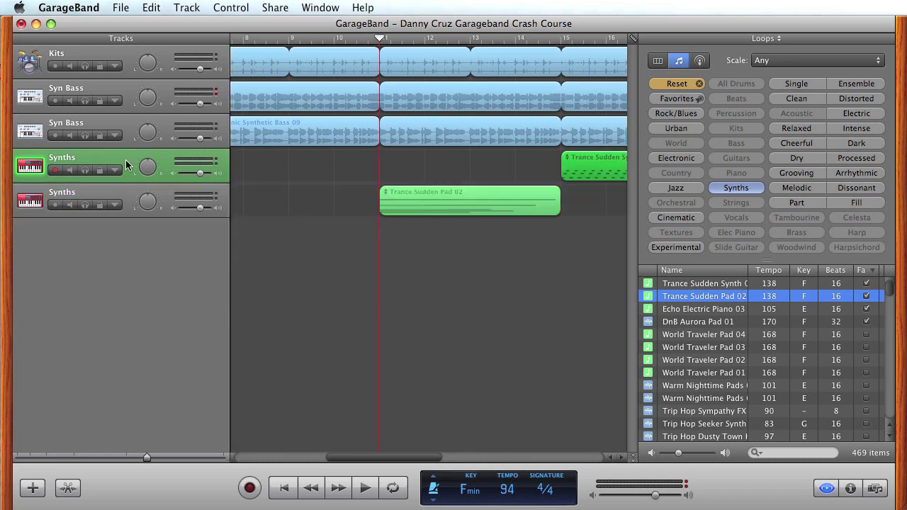
pyautogui.moveTo(124, 191); pyautogui.dragTo(132, 158)
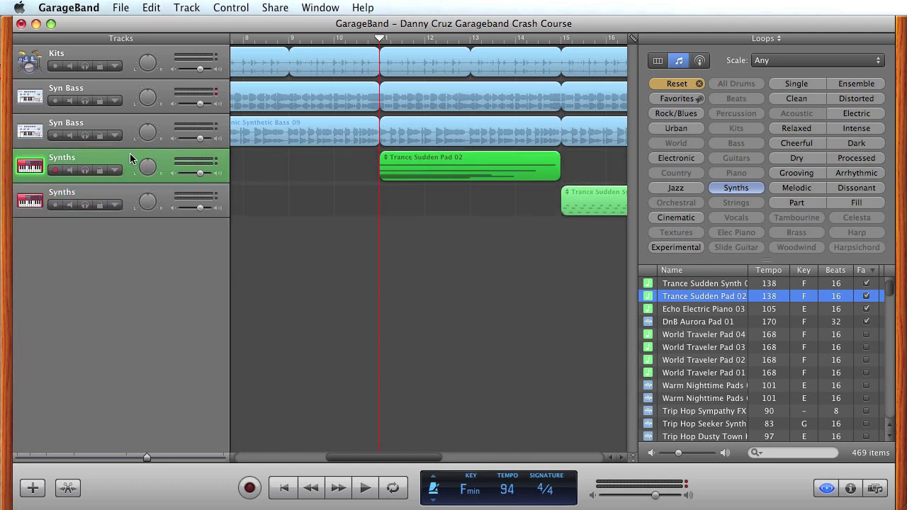
# Play the song from bar 11 to hear the pad loop followed by the synth loop, and stop playback.
pyautogui.hscroll(3, 431, 194)
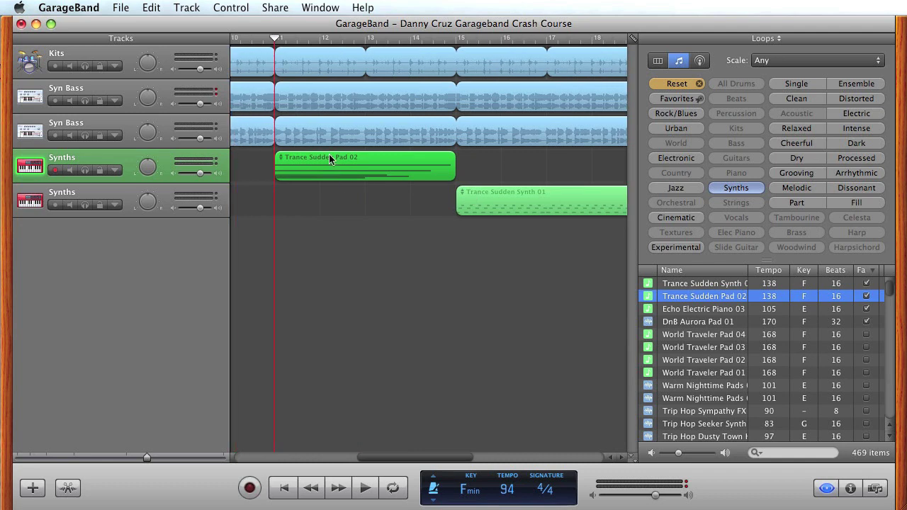
pyautogui.hscroll(-1, 478, 216)
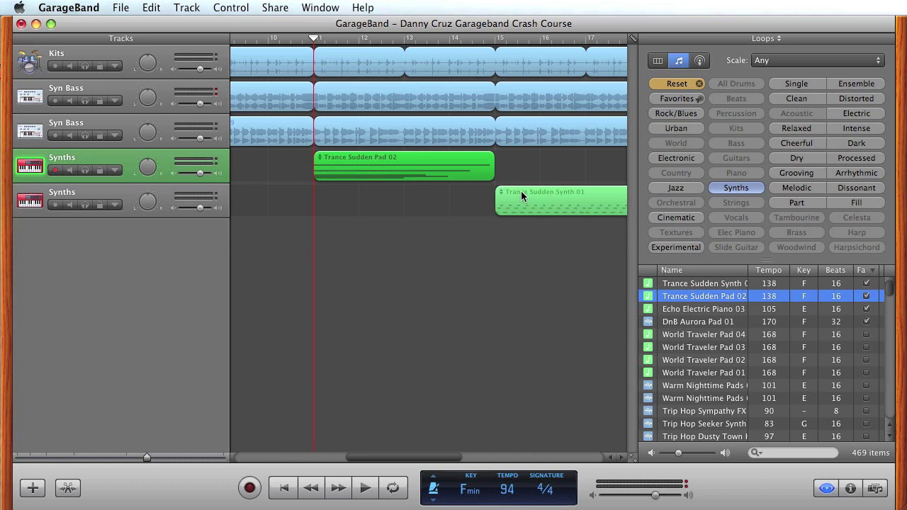
pyautogui.click(365, 491)
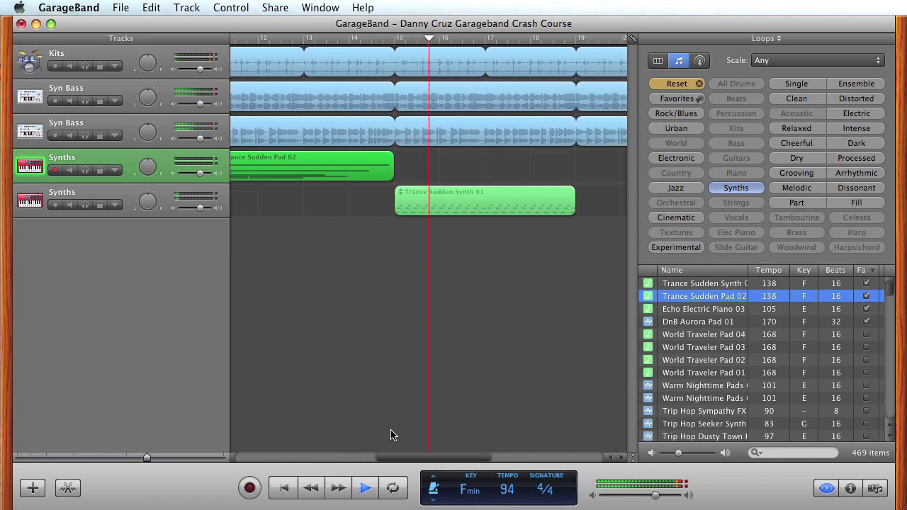
pyautogui.click(365, 486)
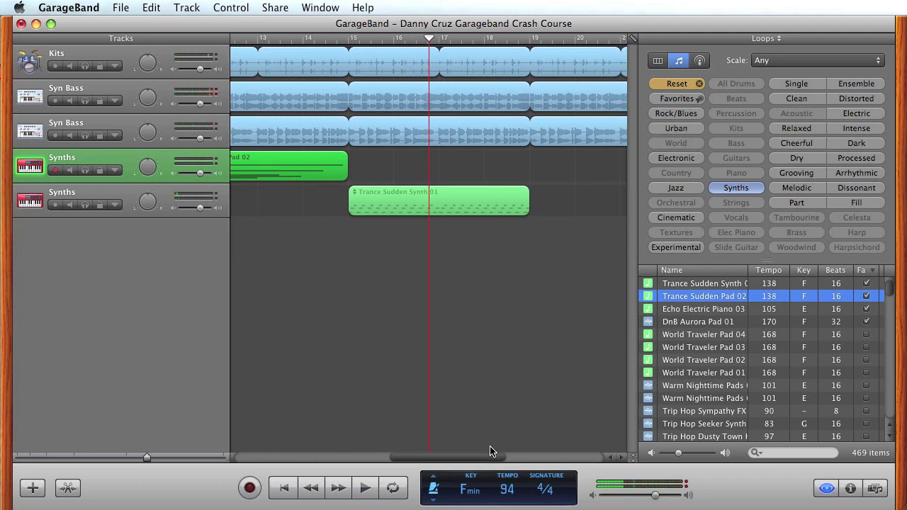
pyautogui.hscroll(-3, 365, 255)
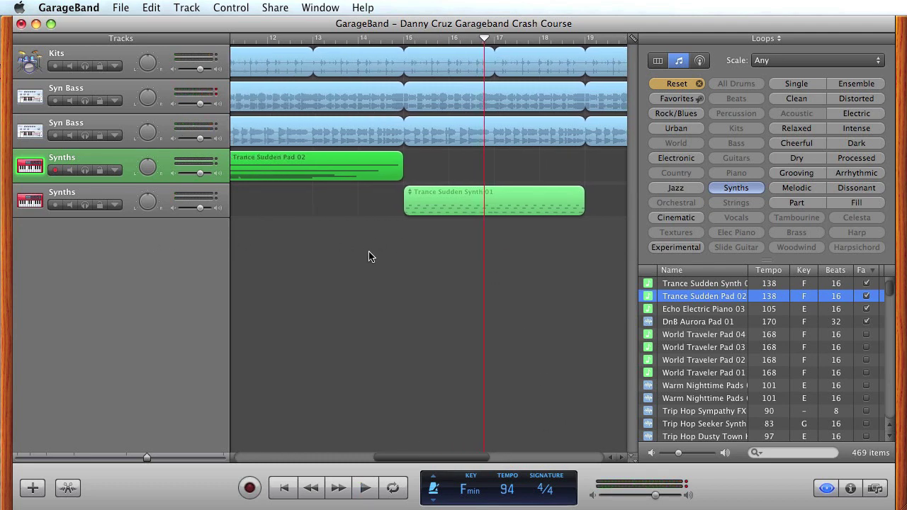
pyautogui.hscroll(5, 477, 245)
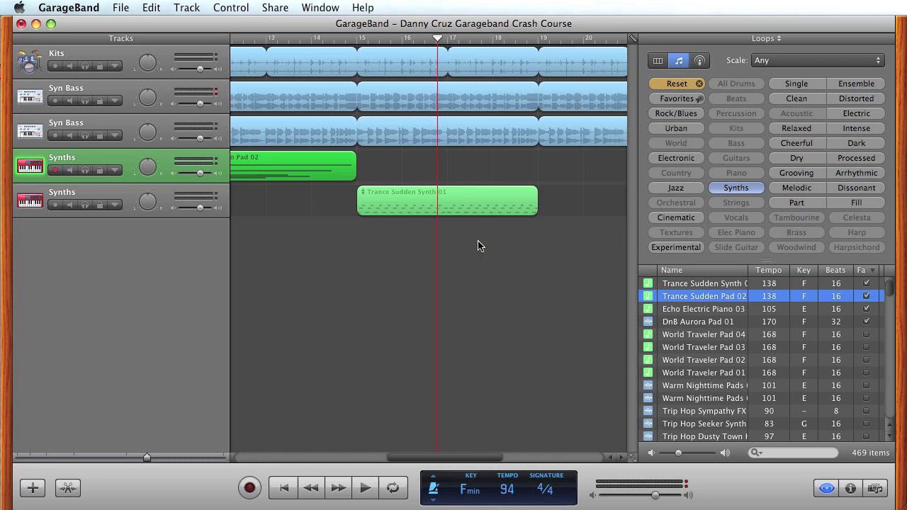
pyautogui.hscroll(-5, 478, 246)
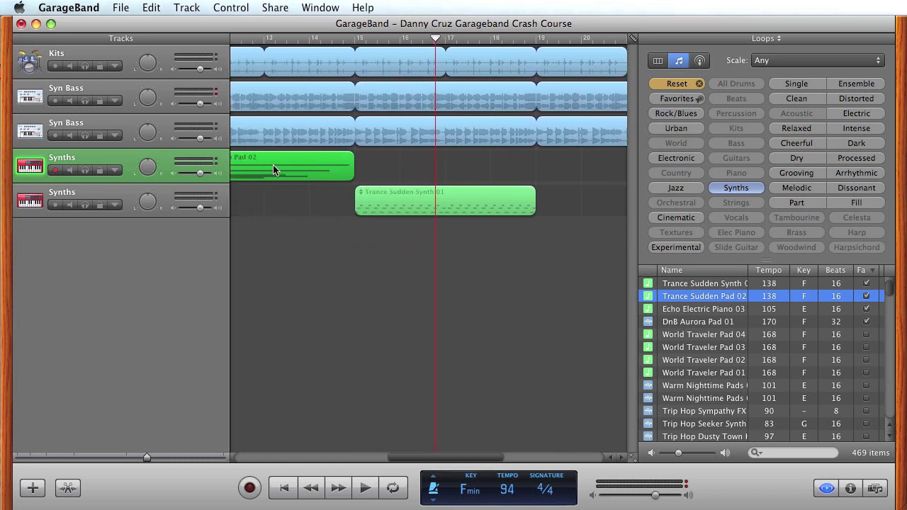
pyautogui.hscroll(-4, 282, 171)
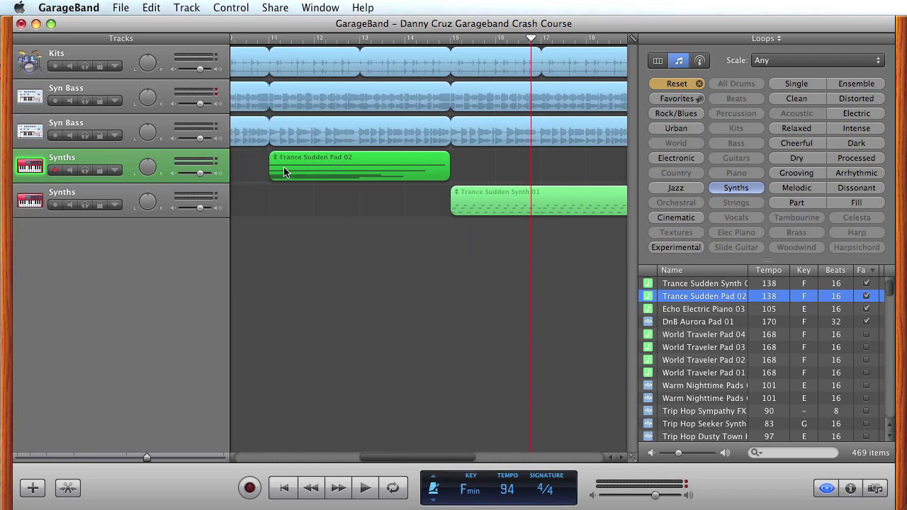
pyautogui.hscroll(4, 459, 206)
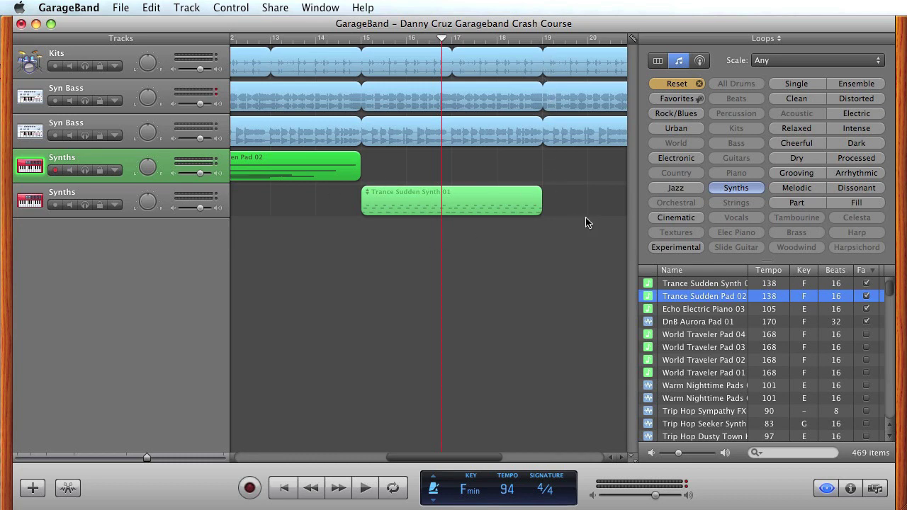
# Copy the Trance Sudden Pad 02 region and paste it at bar 19 on the same track.
pyautogui.hscroll(-3, 560, 218)
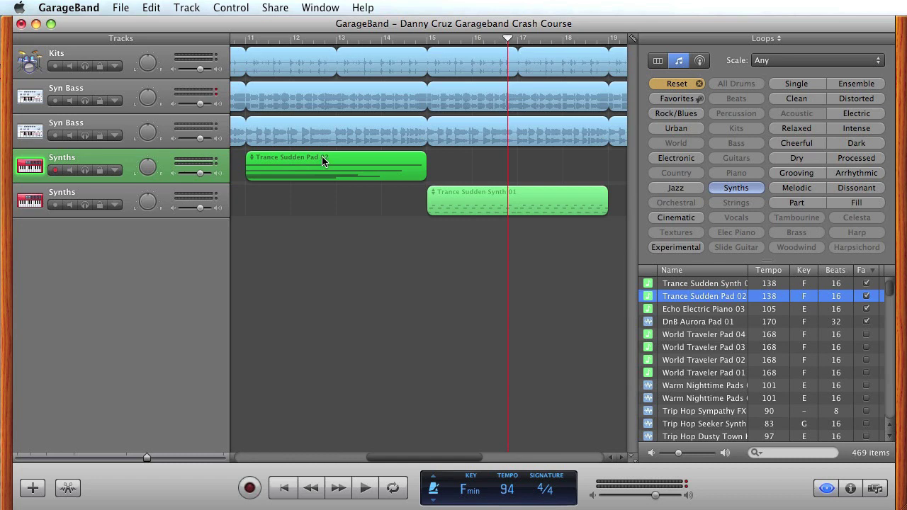
pyautogui.click(150, 8)
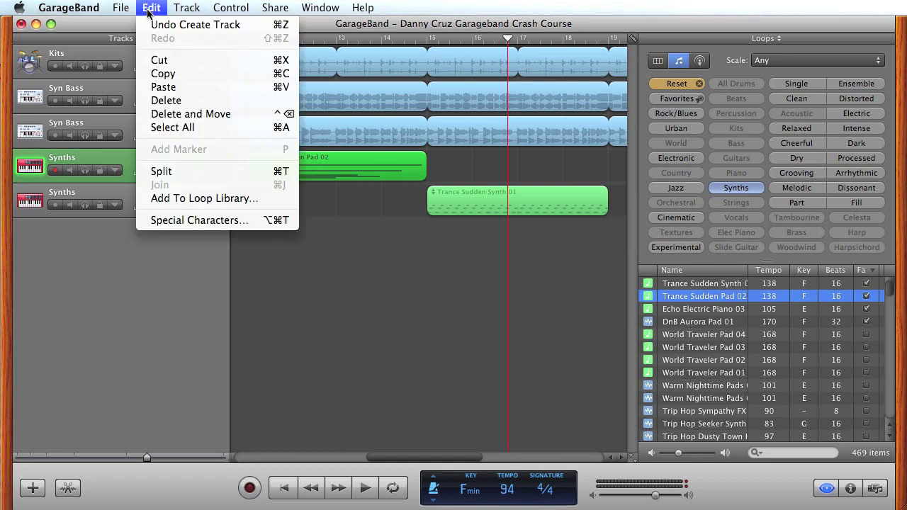
pyautogui.click(162, 74)
pyautogui.hscroll(5, 354, 88)
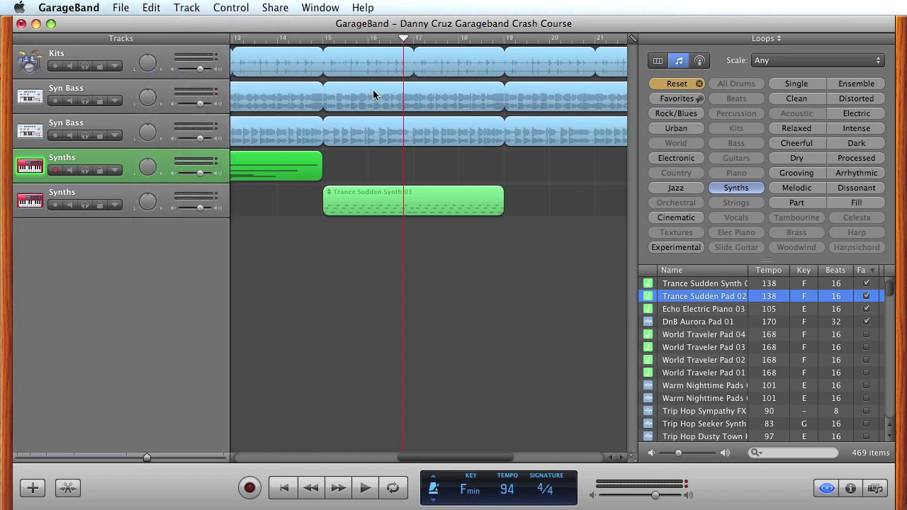
pyautogui.click(435, 40)
pyautogui.moveTo(450, 41); pyautogui.dragTo(494, 39)
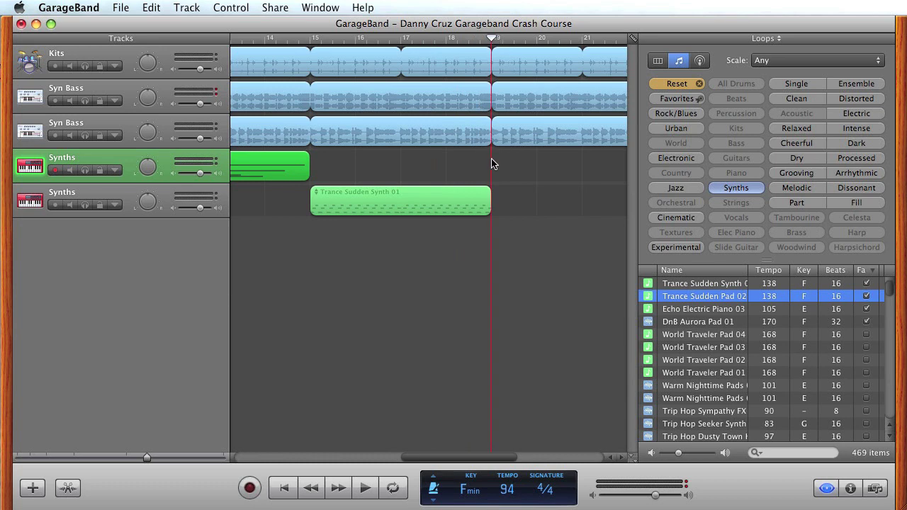
pyautogui.click(153, 7)
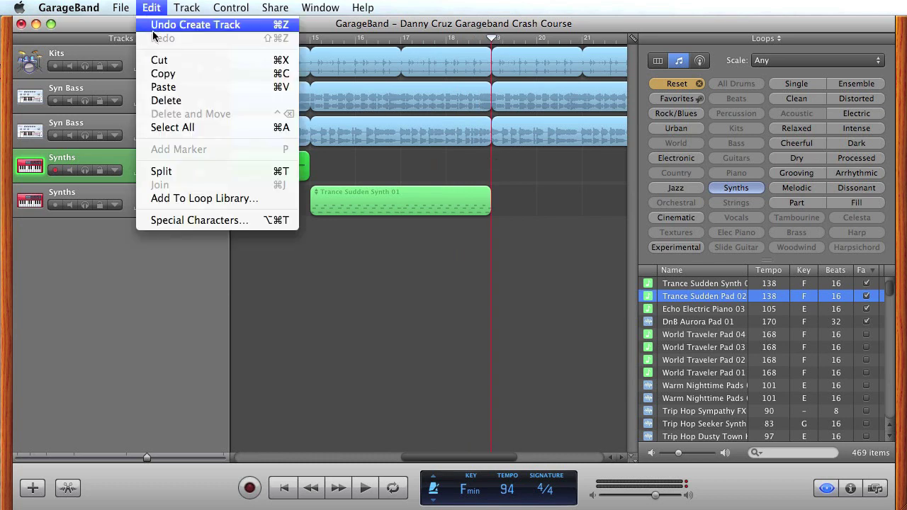
pyautogui.click(158, 85)
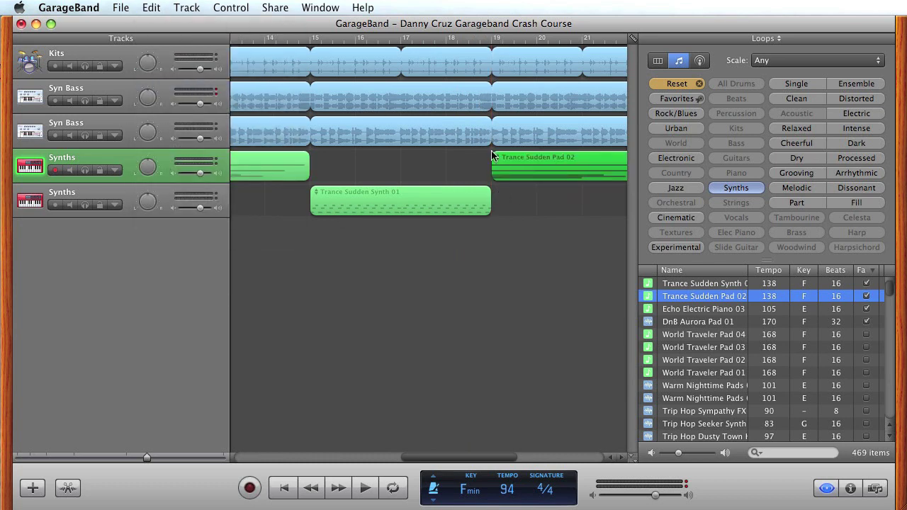
# Copy the Trance Sudden Synth 01 region and paste it at bar 19 on its own track.
pyautogui.click(382, 210)
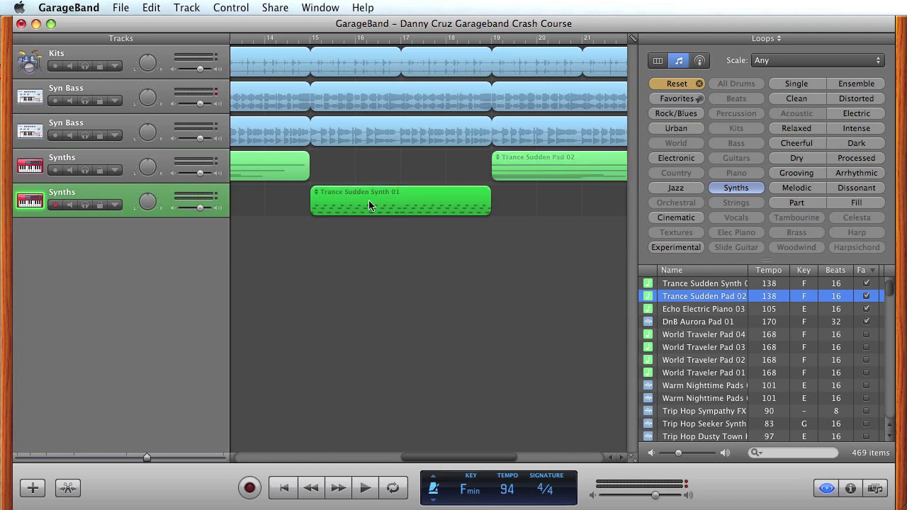
pyautogui.click(159, 9)
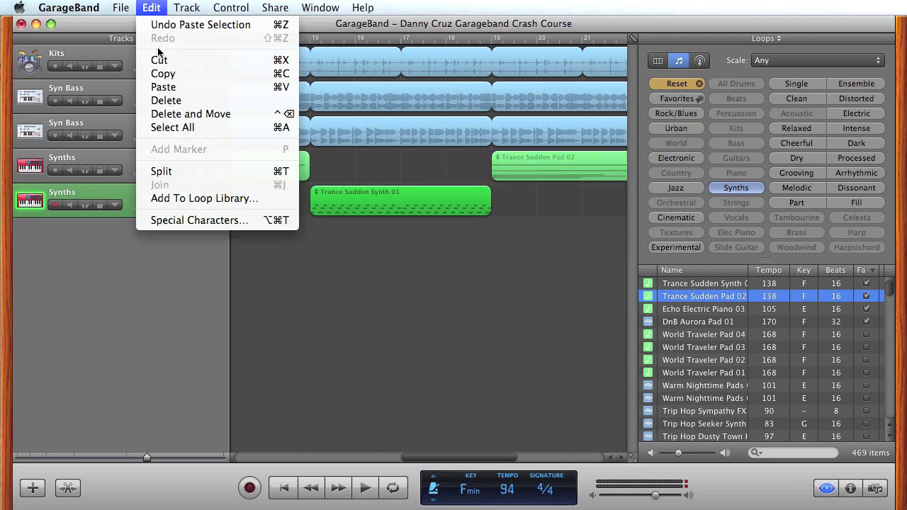
pyautogui.click(159, 74)
pyautogui.hscroll(3, 347, 138)
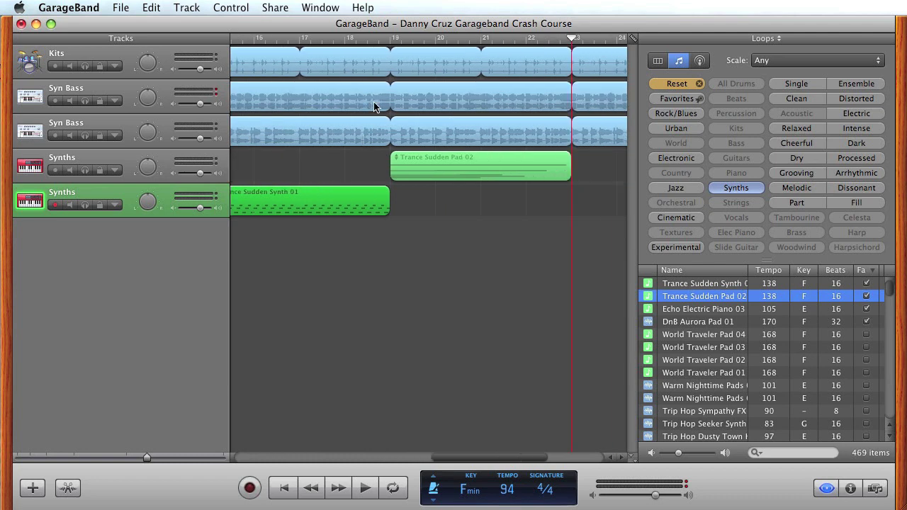
pyautogui.click(388, 42)
pyautogui.click(151, 7)
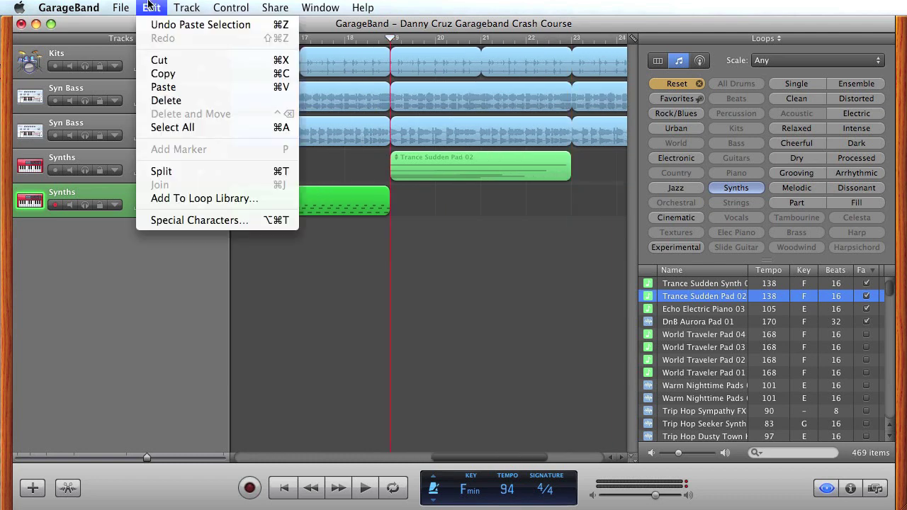
pyautogui.click(175, 91)
# Loop the pad and synth regions that start at bar 19 out to bar 27, where the drum and bass regions end.
pyautogui.hscroll(4, 431, 222)
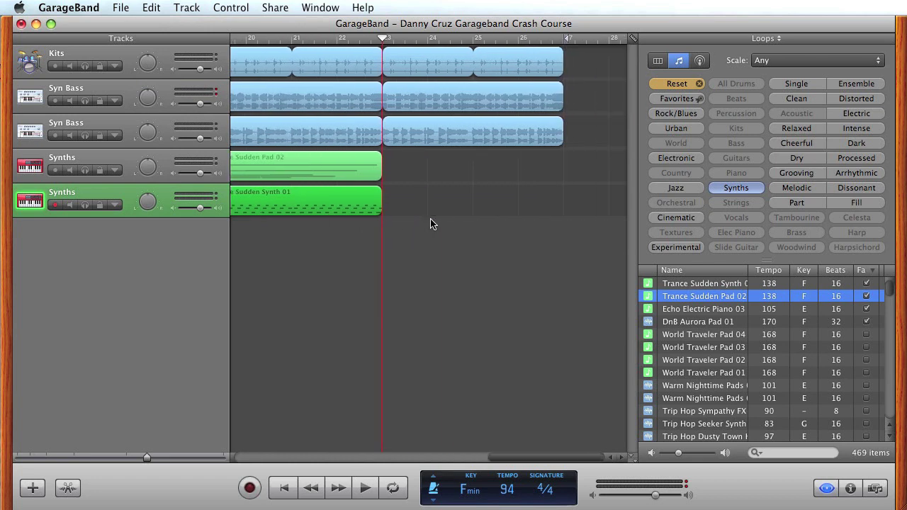
pyautogui.hscroll(-2, 312, 170)
pyautogui.moveTo(445, 154); pyautogui.dragTo(601, 157)
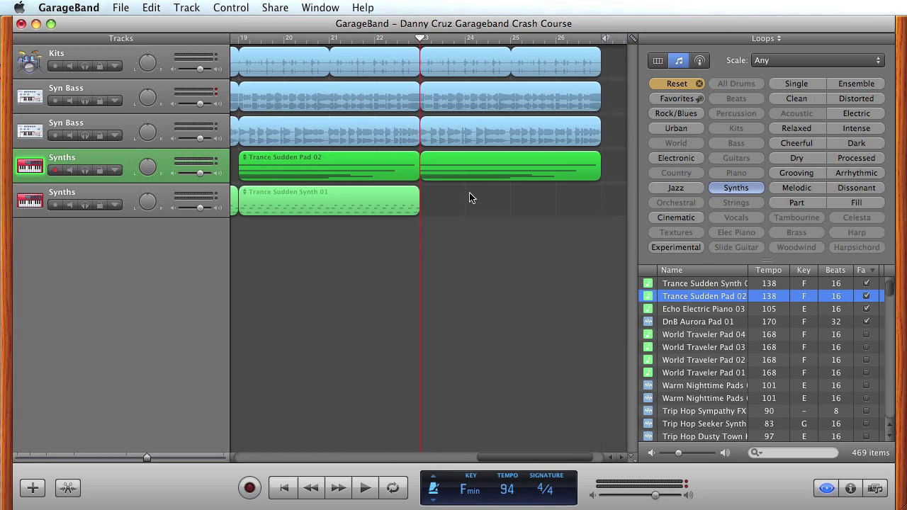
pyautogui.moveTo(420, 188); pyautogui.dragTo(601, 189)
# Look over the arrangement of the drum, bass, pad and synth regions across the timeline up to bar 27.
pyautogui.hscroll(-10, 477, 233)
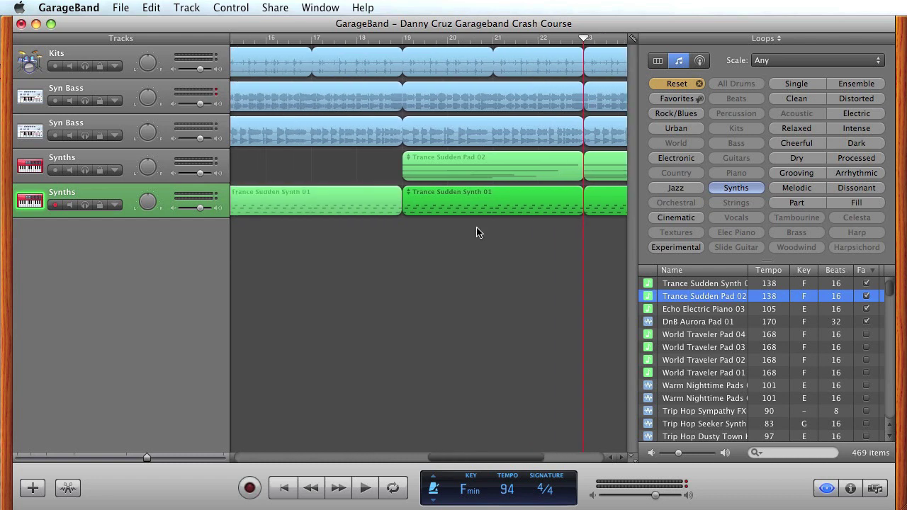
pyautogui.hscroll(-5, 477, 232)
pyautogui.hscroll(8, 476, 232)
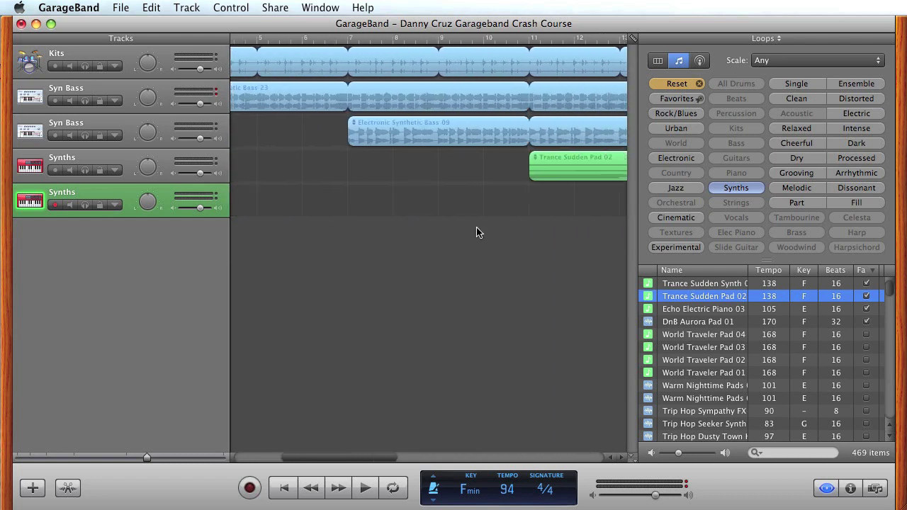
pyautogui.hscroll(4, 477, 232)
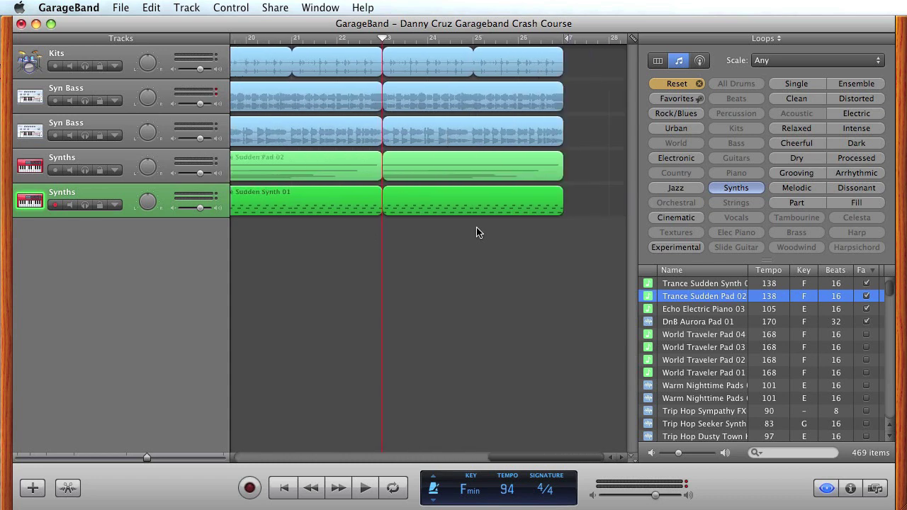
pyautogui.press('super+z')
pyautogui.press('super+z')
pyautogui.press('super+z')
pyautogui.press('super+z')
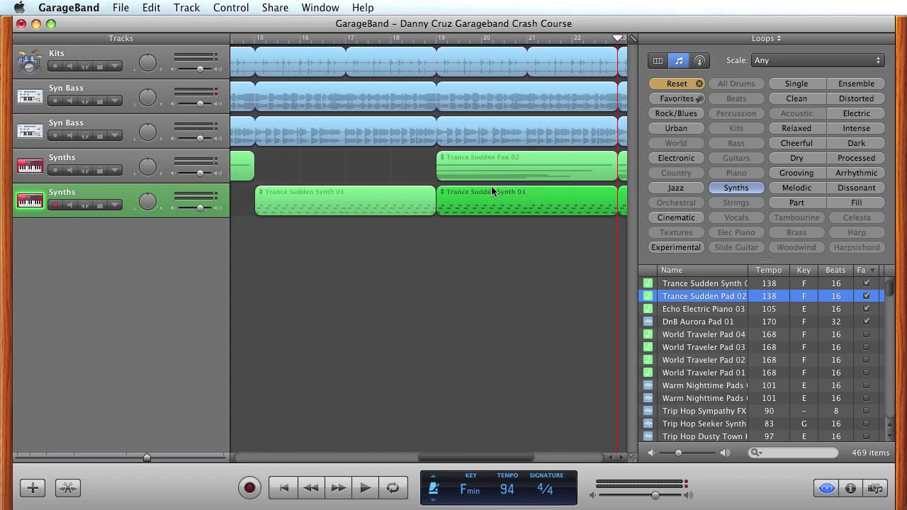
pyautogui.hscroll(-2, 478, 145)
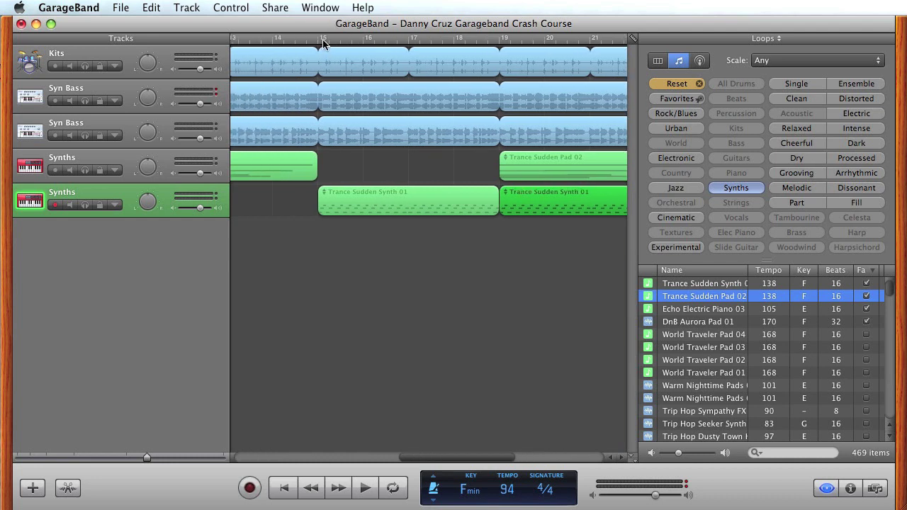
# Play the arrangement from bar 15 through the section where the pad and synth regions sound together, then stop playback.
pyautogui.click(364, 488)
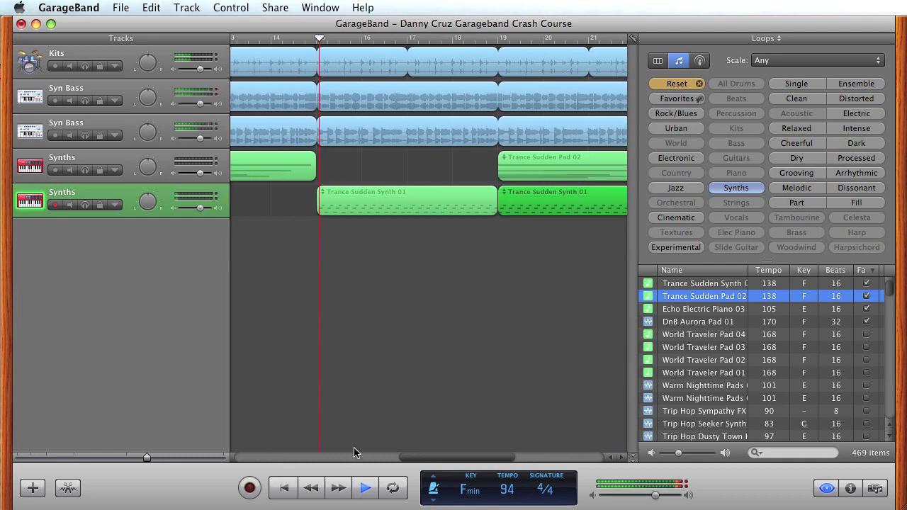
pyautogui.hscroll(-2, 345, 402)
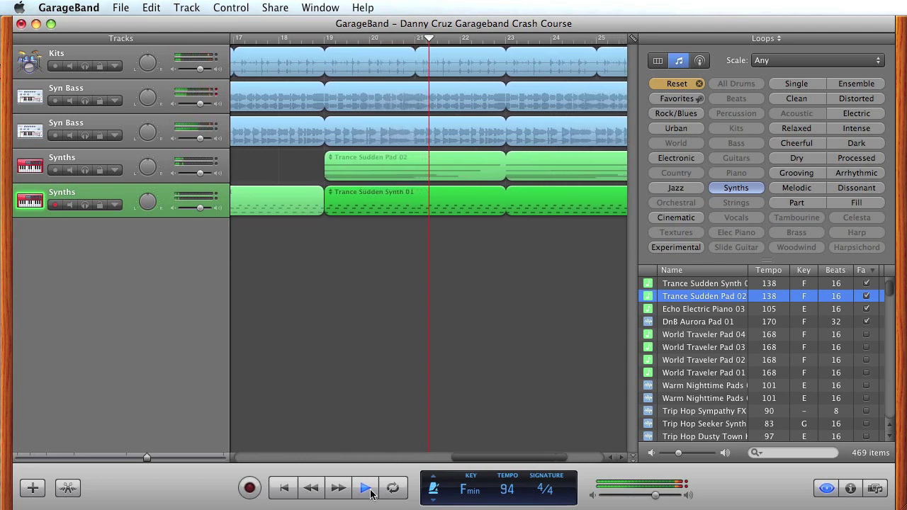
pyautogui.press('space')
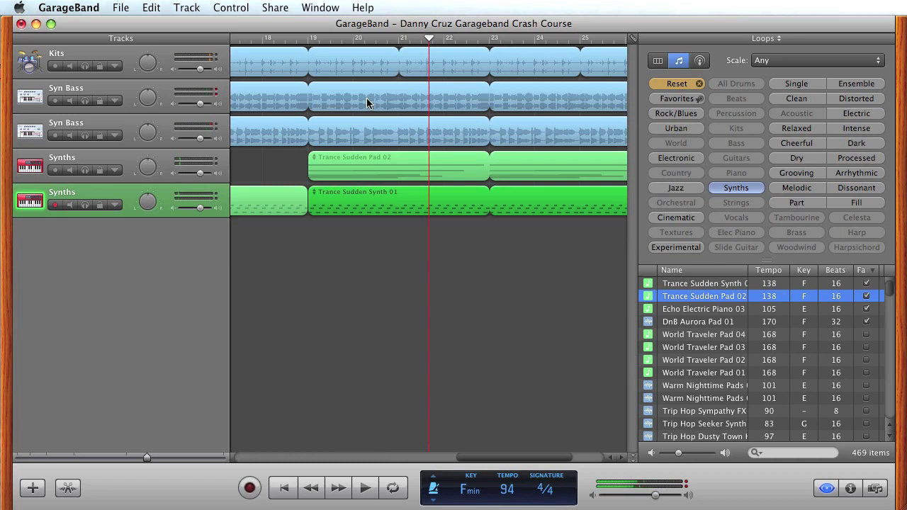
# Move the playhead to bar 23, where the pad and synth regions repeat.
pyautogui.hscroll(5, 491, 163)
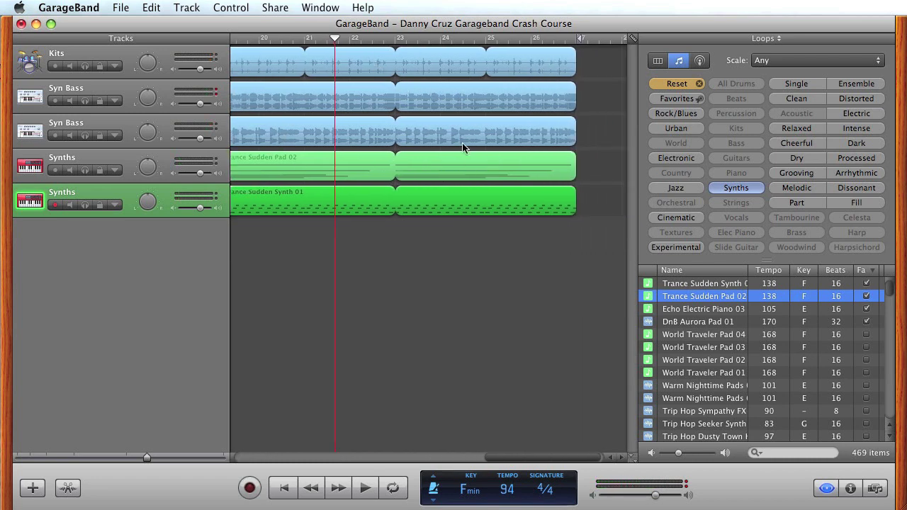
pyautogui.click(426, 41)
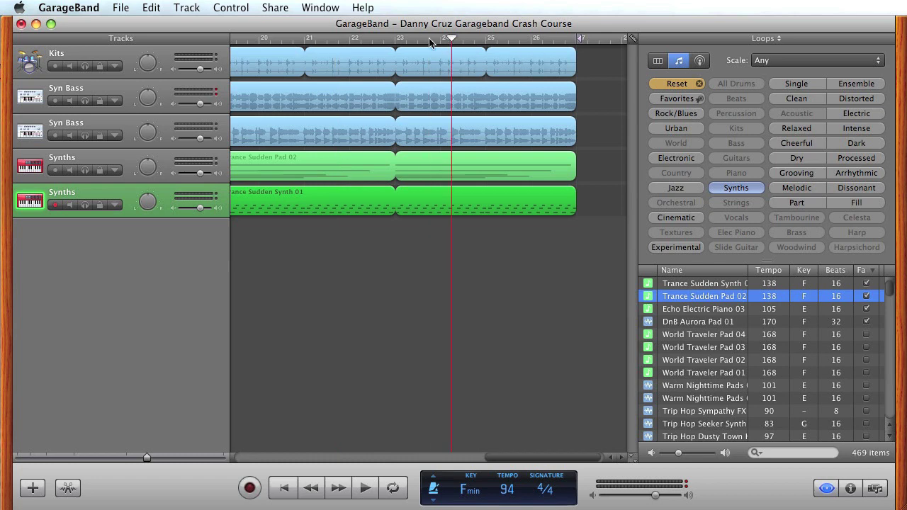
pyautogui.click(429, 40)
pyautogui.moveTo(430, 39); pyautogui.dragTo(395, 39)
pyautogui.hscroll(-4, 442, 60)
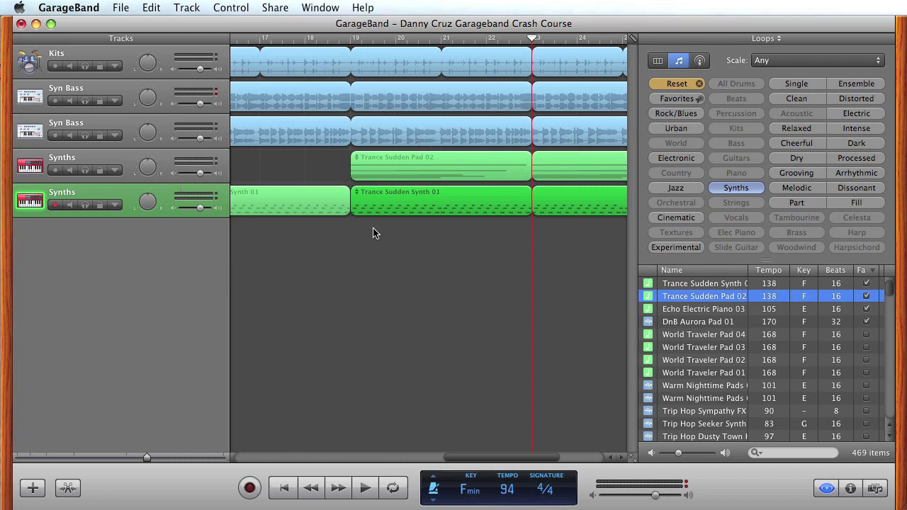
# Turn on the cycle region and set it to span bars 19 to 23.
pyautogui.click(392, 488)
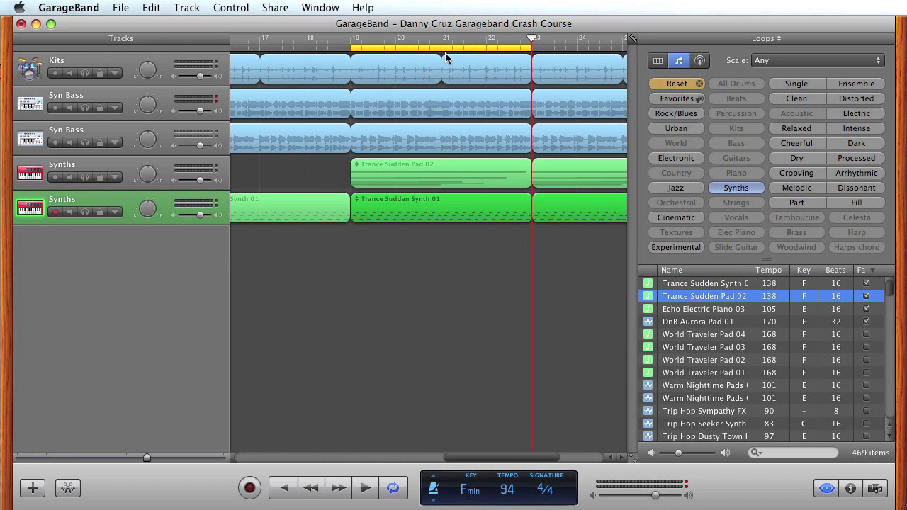
pyautogui.hscroll(5, 450, 56)
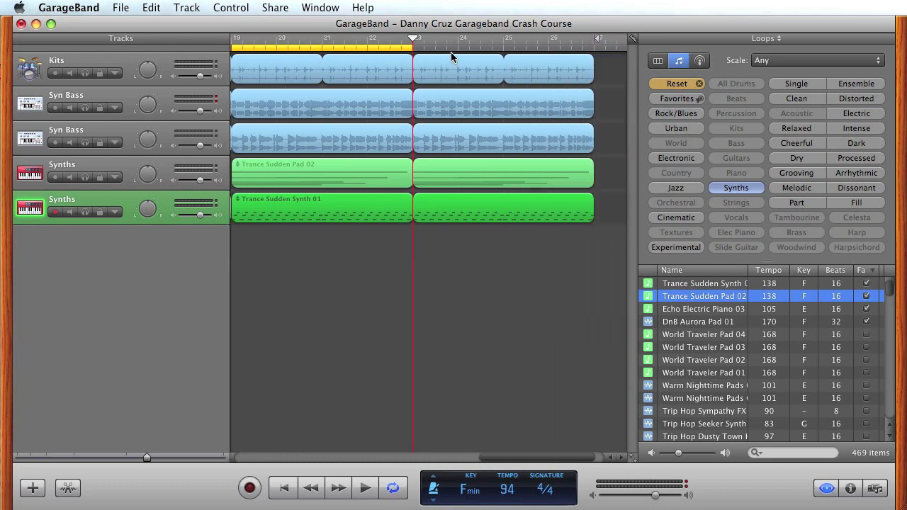
pyautogui.hscroll(2, 451, 56)
pyautogui.moveTo(292, 51); pyautogui.dragTo(495, 46)
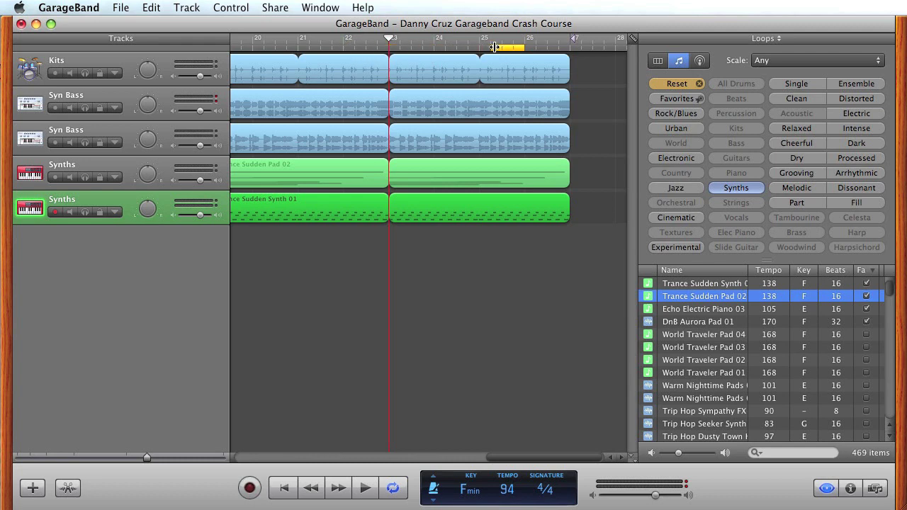
pyautogui.hscroll(-5, 481, 67)
pyautogui.click(393, 489)
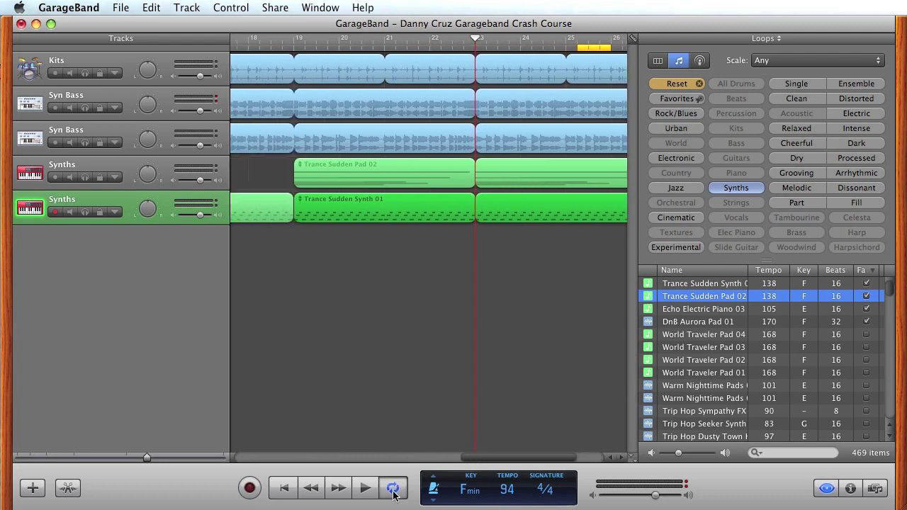
pyautogui.click(393, 490)
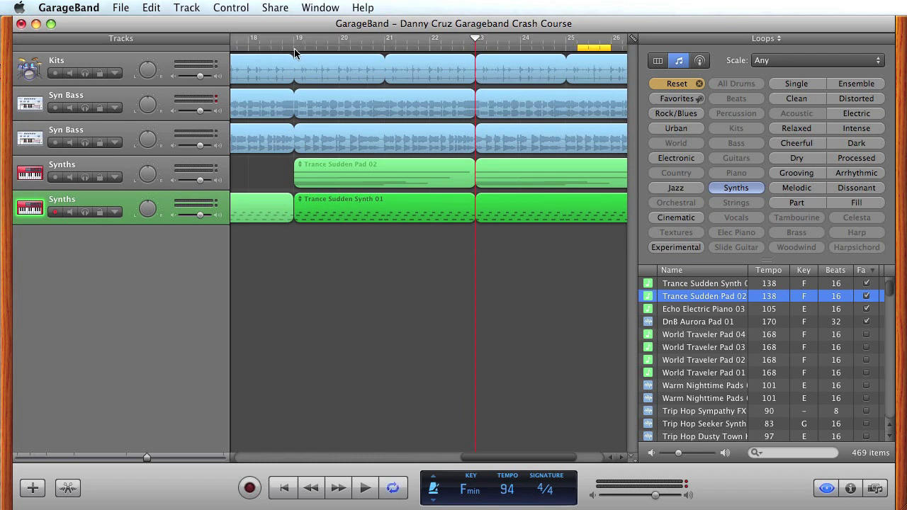
pyautogui.moveTo(294, 48); pyautogui.dragTo(474, 51)
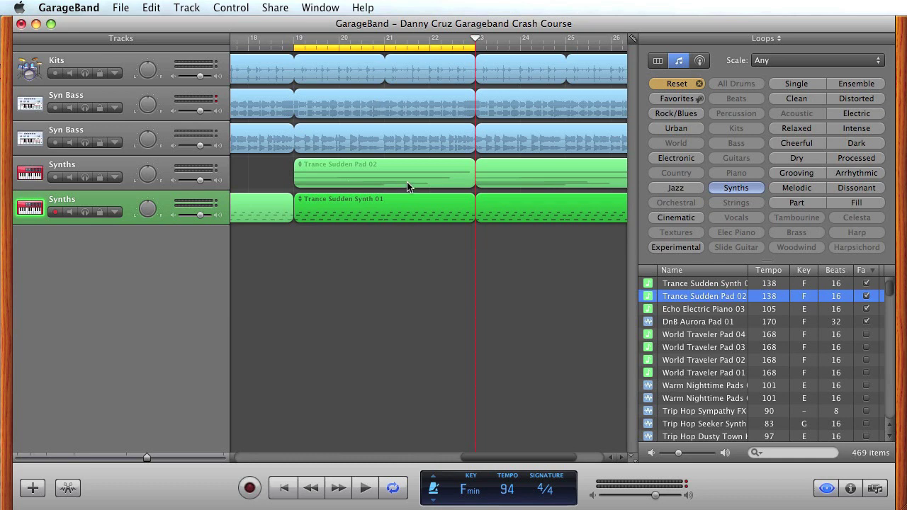
# Play the cycled section and slightly lower the volumes of the Kits, both Syn Bass and the synth-loop track, plus the master volume.
pyautogui.click(366, 489)
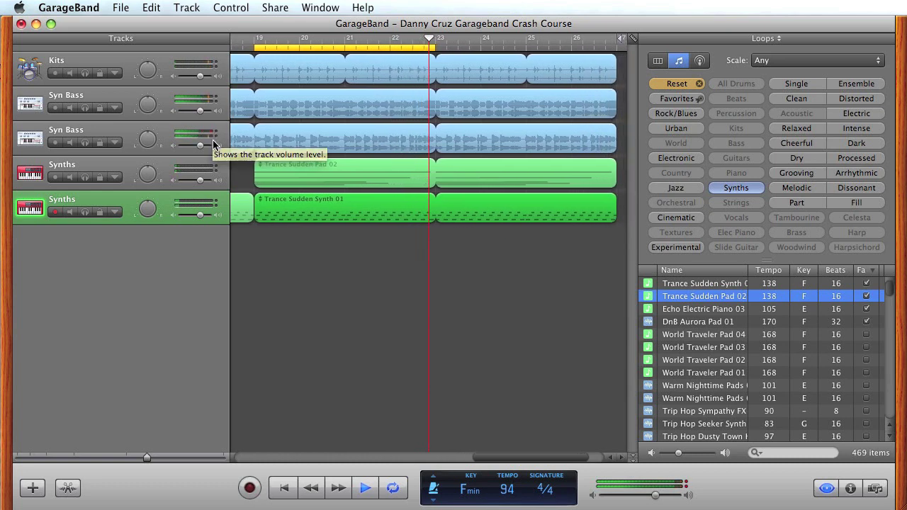
pyautogui.moveTo(200, 149); pyautogui.dragTo(197, 148)
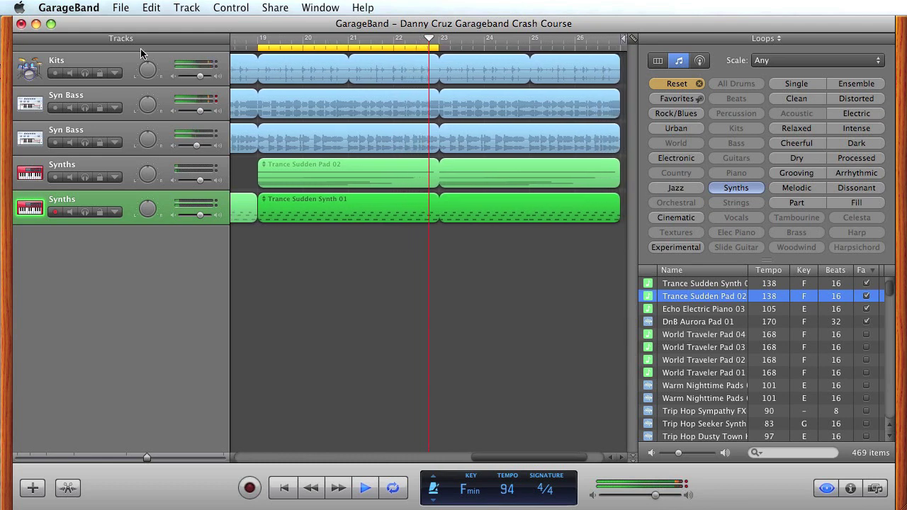
pyautogui.moveTo(199, 75); pyautogui.dragTo(198, 77)
pyautogui.moveTo(200, 114); pyautogui.dragTo(198, 112)
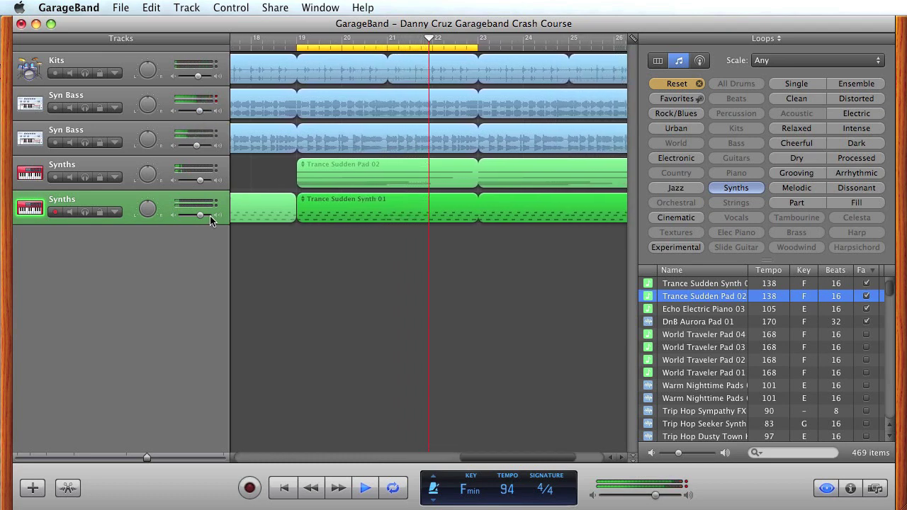
pyautogui.moveTo(201, 216); pyautogui.dragTo(199, 217)
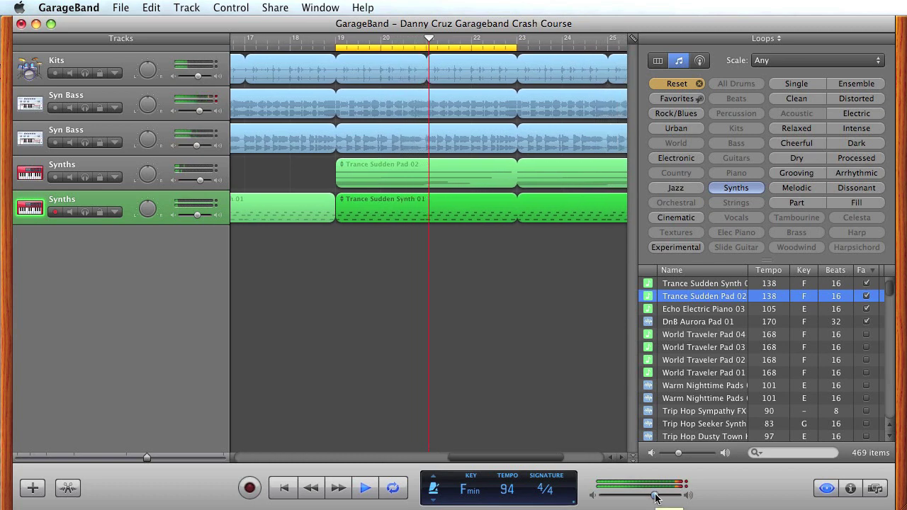
pyautogui.moveTo(656, 498); pyautogui.dragTo(653, 498)
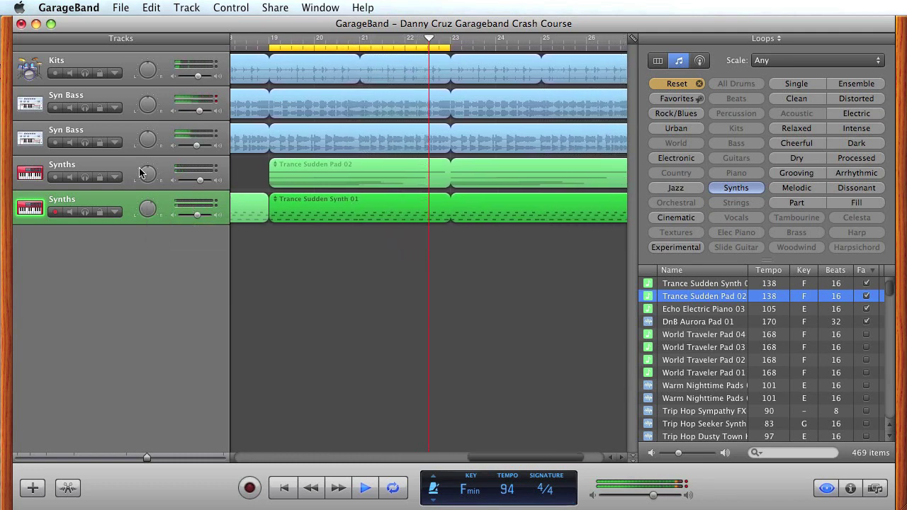
pyautogui.moveTo(148, 173); pyautogui.dragTo(151, 181)
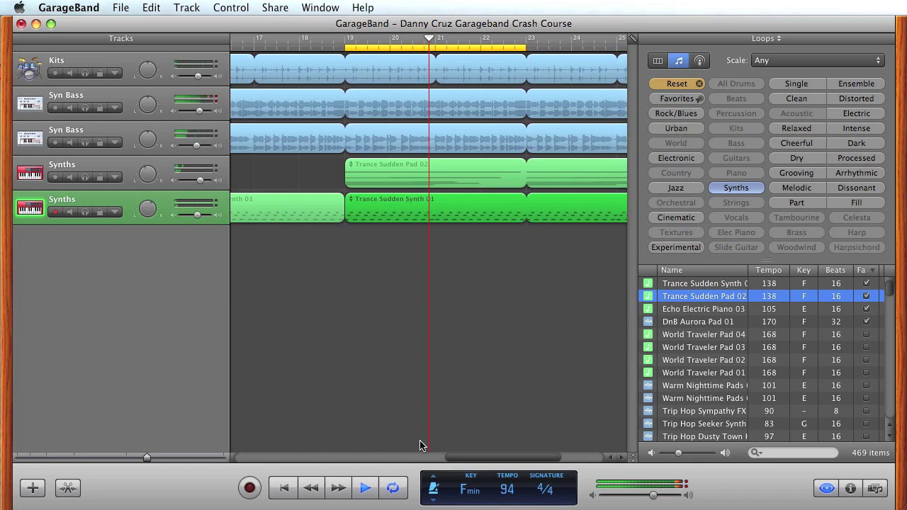
# Stop playback with the cycle region turned off and return the playhead to the start of the song at bar 1.
pyautogui.click(377, 488)
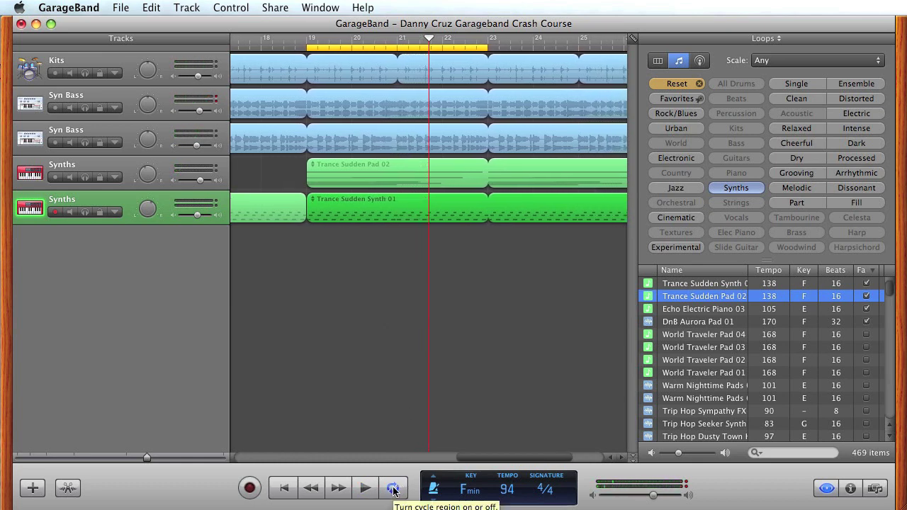
pyautogui.click(393, 488)
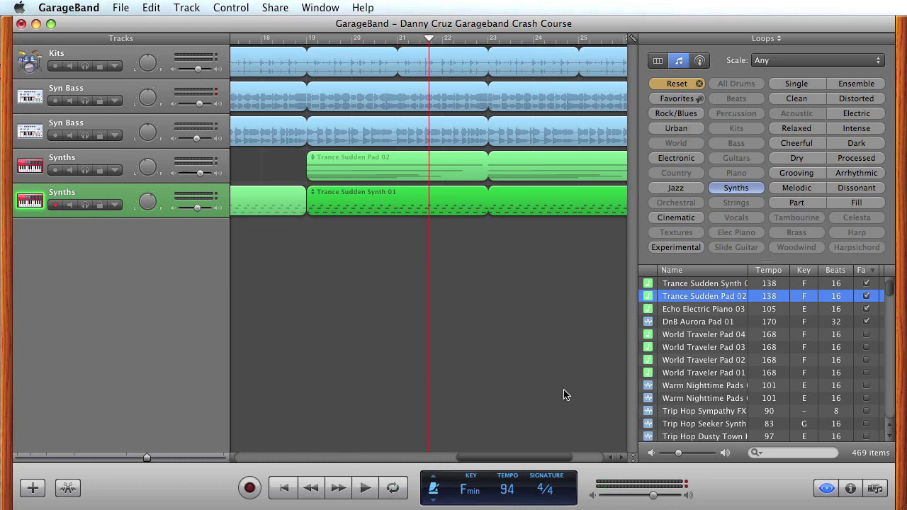
pyautogui.moveTo(520, 459); pyautogui.dragTo(262, 461)
pyautogui.click(264, 38)
pyautogui.moveTo(263, 38); pyautogui.dragTo(232, 38)
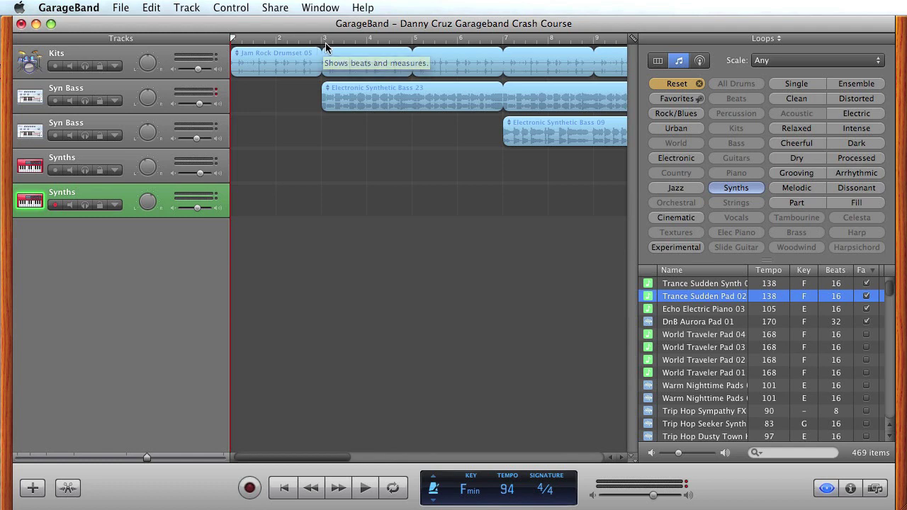
# Start exporting the song to disk in CD quality with compression left off.
pyautogui.click(275, 8)
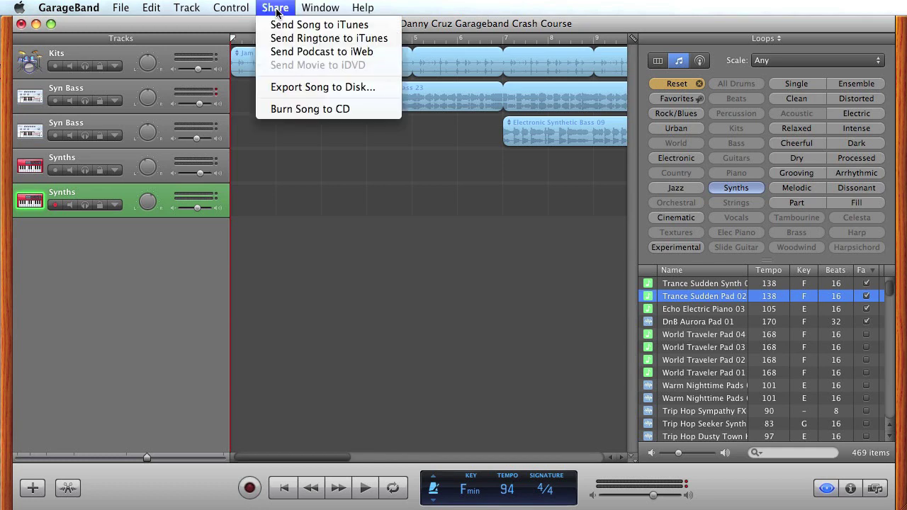
pyautogui.click(319, 87)
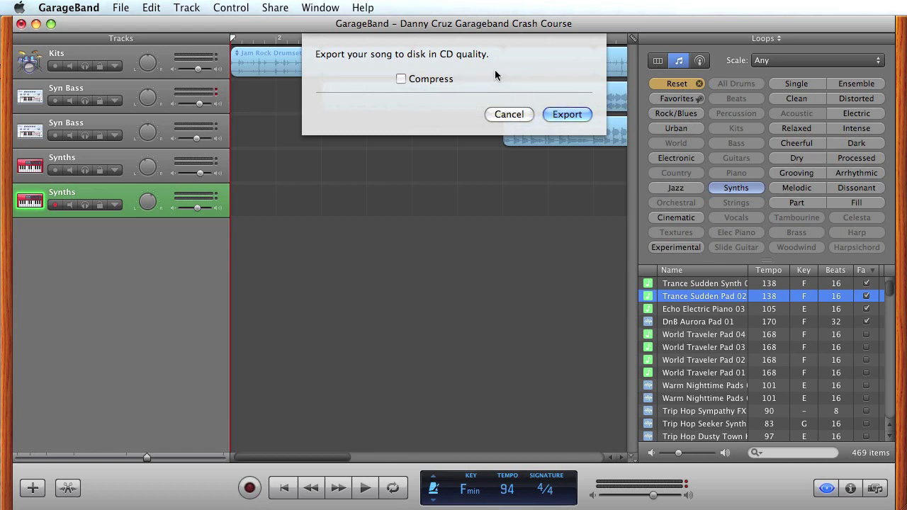
pyautogui.click(552, 114)
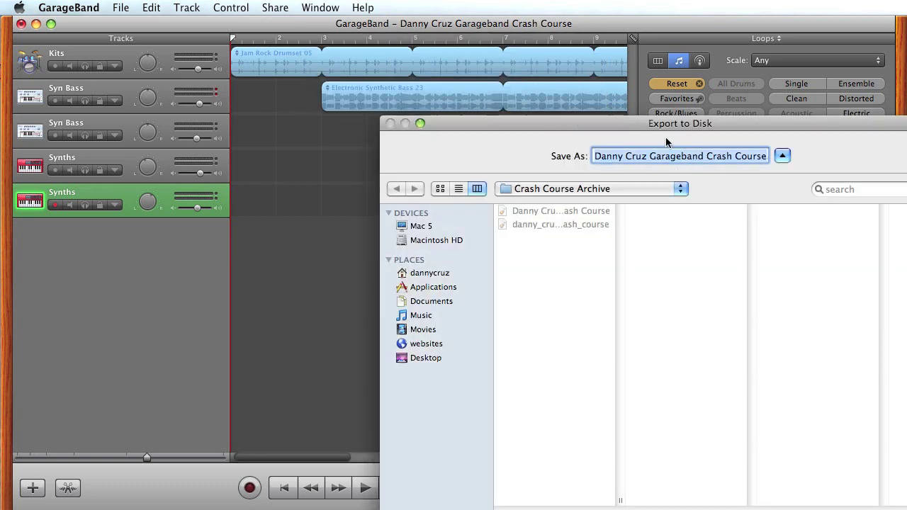
# Add " 2" to the end of the suggested export name before .aif and save it in the Crash Course Archive folder.
pyautogui.moveTo(607, 132); pyautogui.dragTo(502, 99)
pyautogui.moveTo(520, 130); pyautogui.dragTo(673, 133)
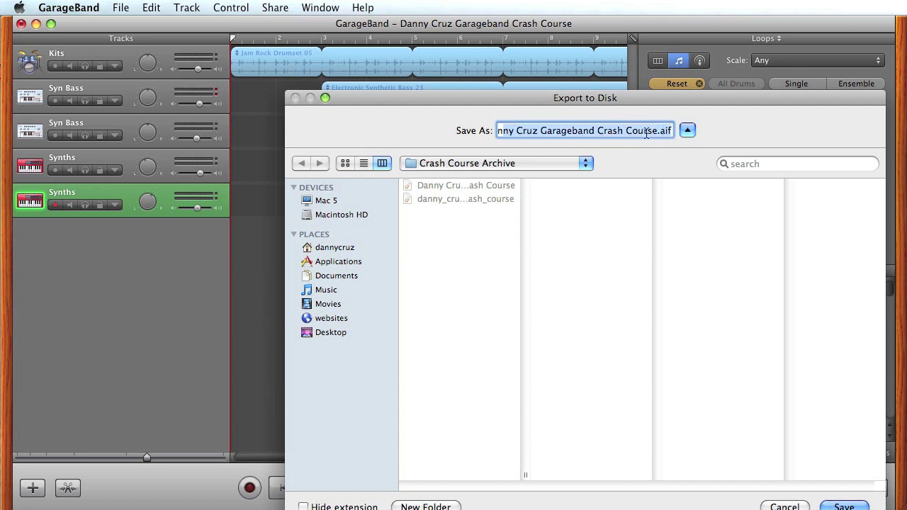
pyautogui.doubleClick(524, 476)
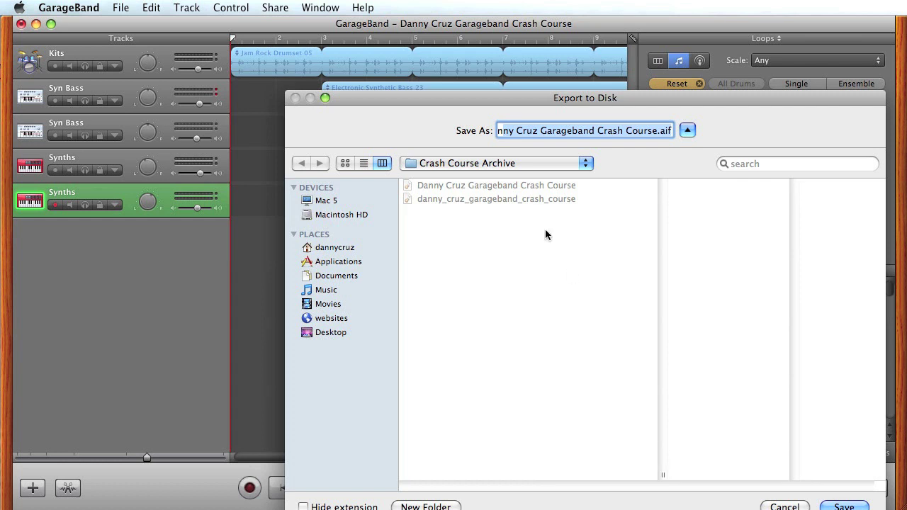
pyautogui.click(657, 132)
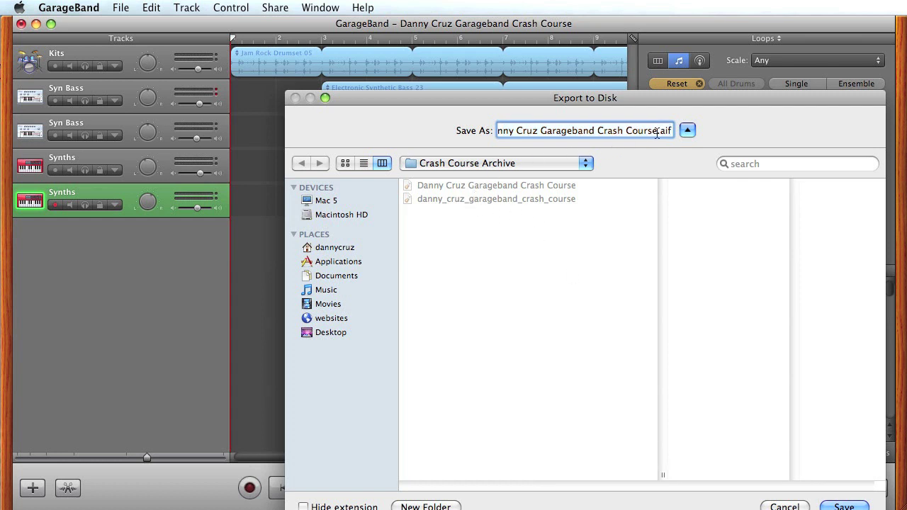
pyautogui.write('2')
pyautogui.moveTo(585, 132); pyautogui.dragTo(659, 132)
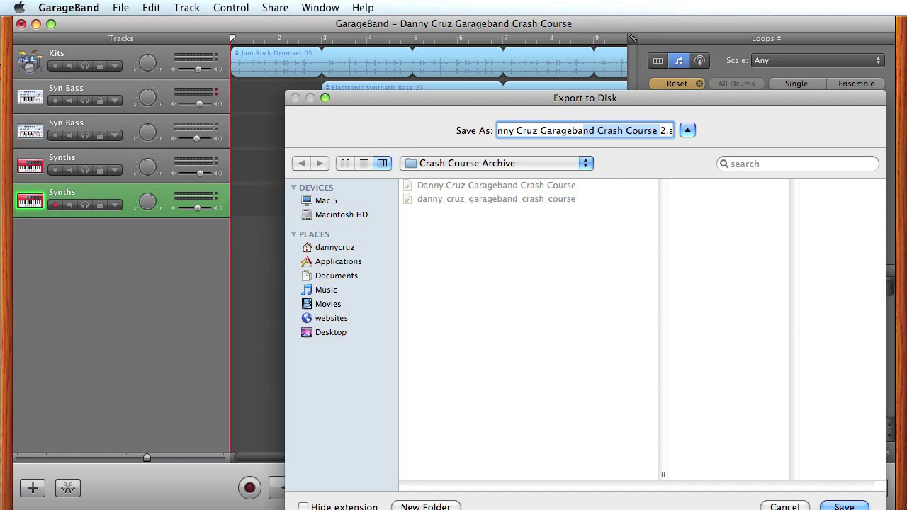
pyautogui.click(843, 506)
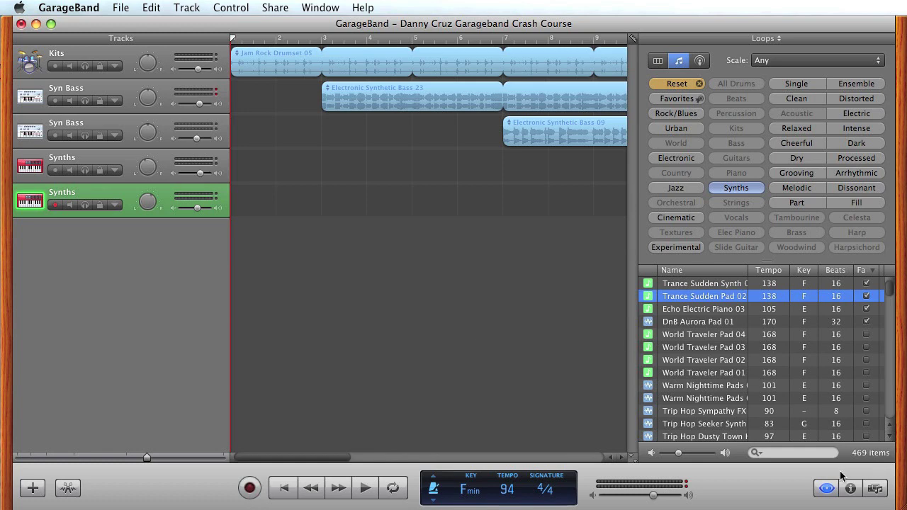
# Hide the loop browser to widen the timeline and play the song from the beginning.
pyautogui.click(825, 488)
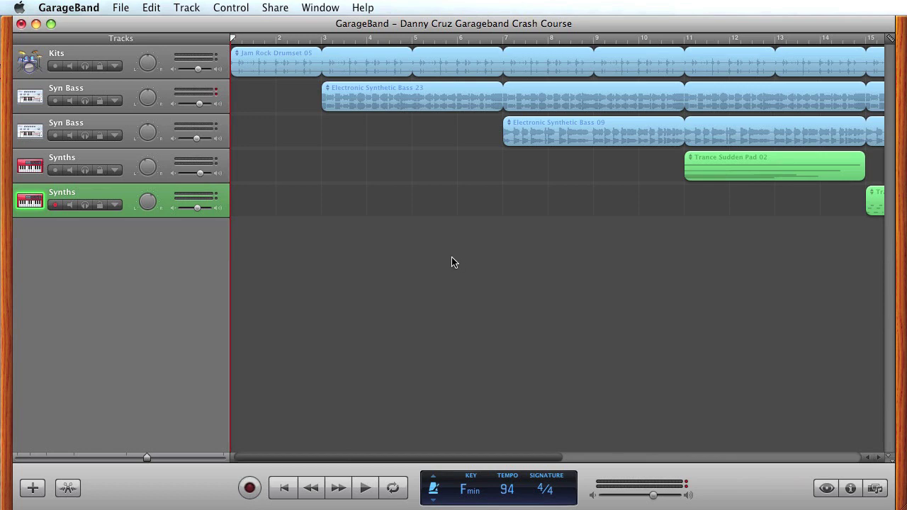
pyautogui.hscroll(2, 453, 262)
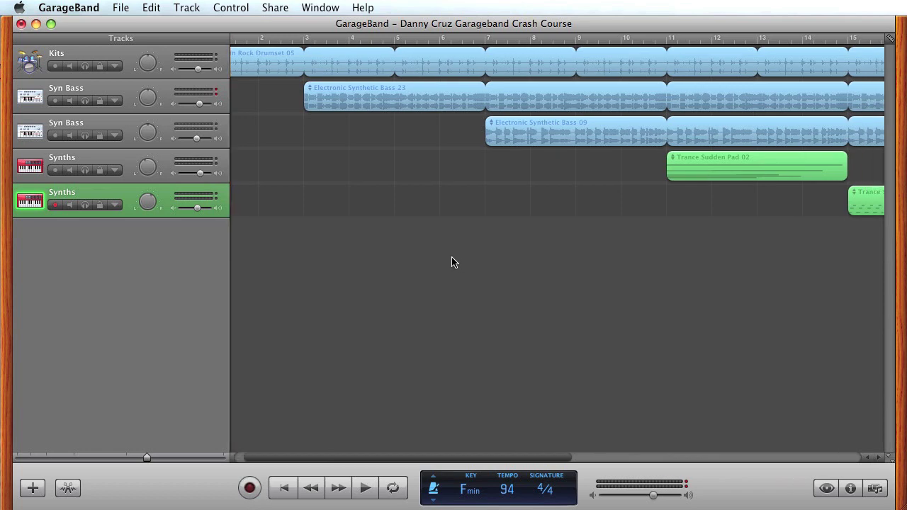
pyautogui.hscroll(-2, 453, 262)
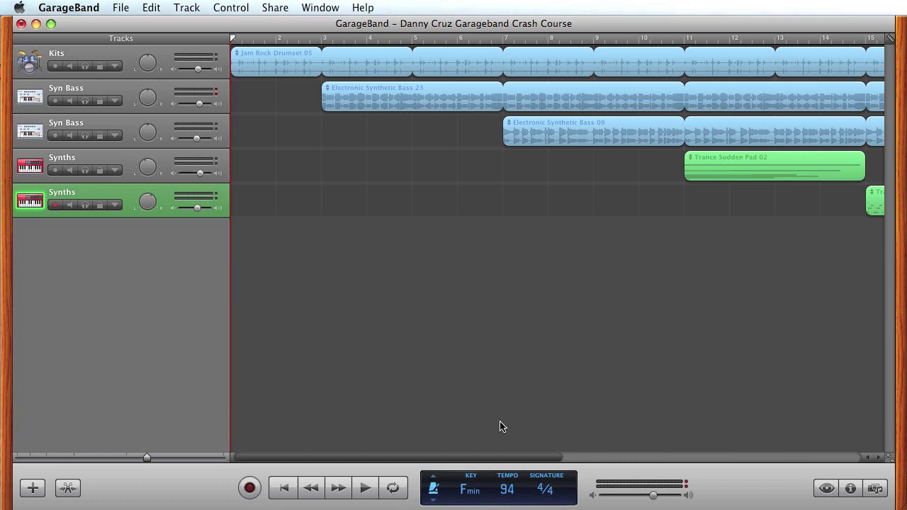
pyautogui.hscroll(2, 474, 361)
pyautogui.hscroll(2, 475, 362)
pyautogui.hscroll(-4, 475, 361)
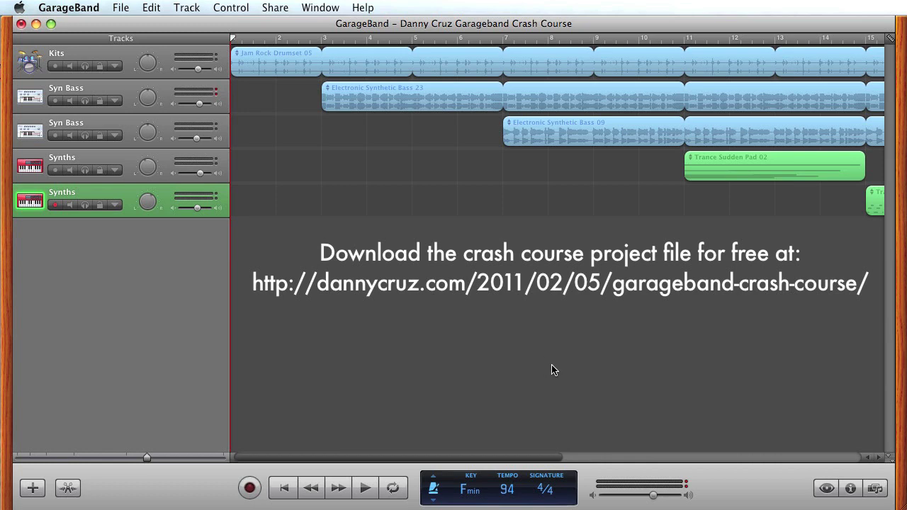
pyautogui.click(365, 488)
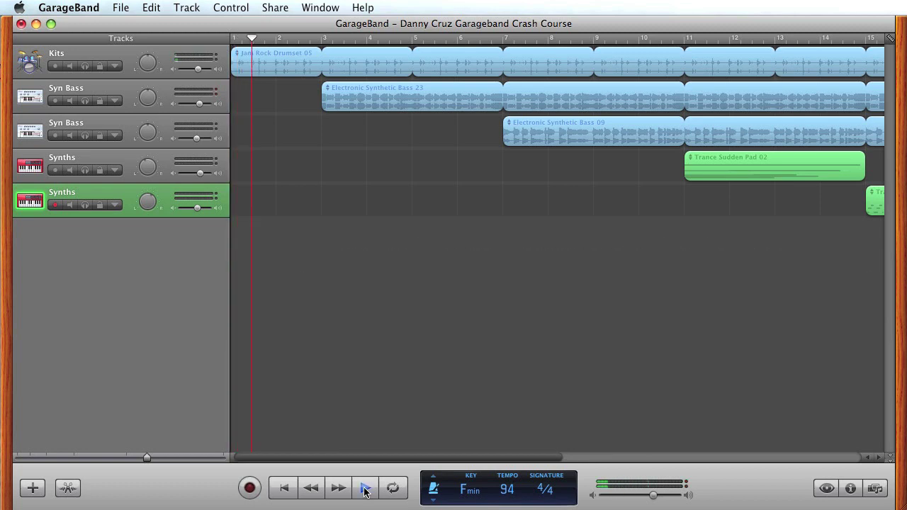